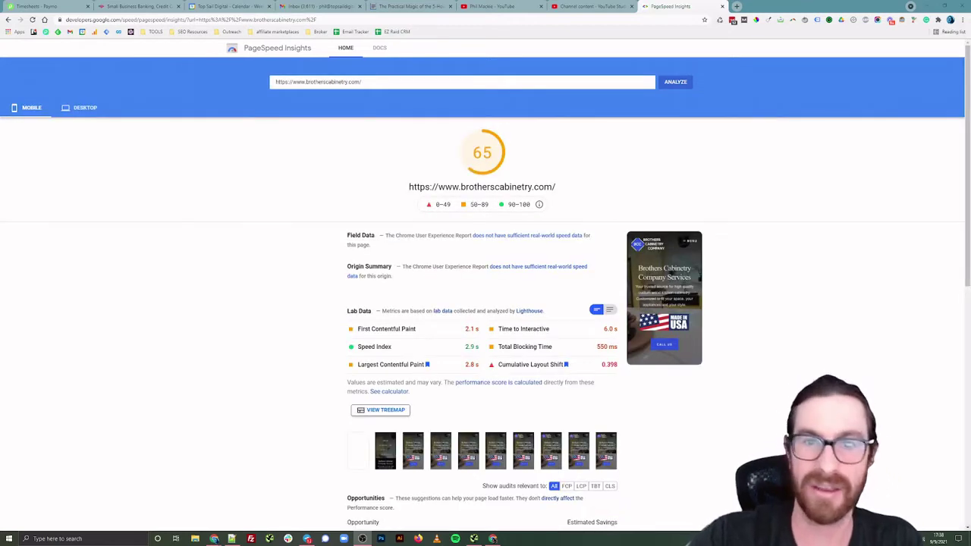
Scroll through the mobile PageSpeed report to review the score and the next-gen image opportunity
scroll(843, 236, down, 1)
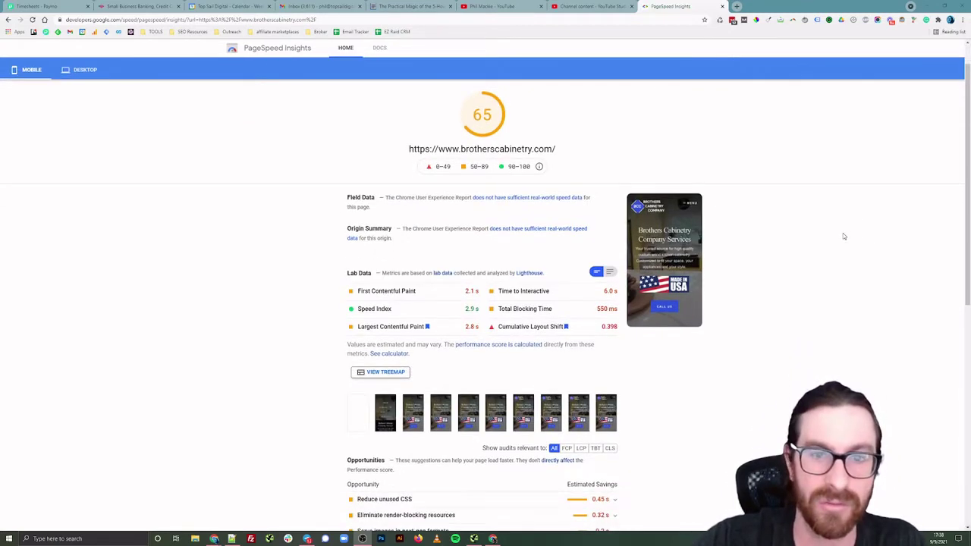
scroll(843, 236, up, 1)
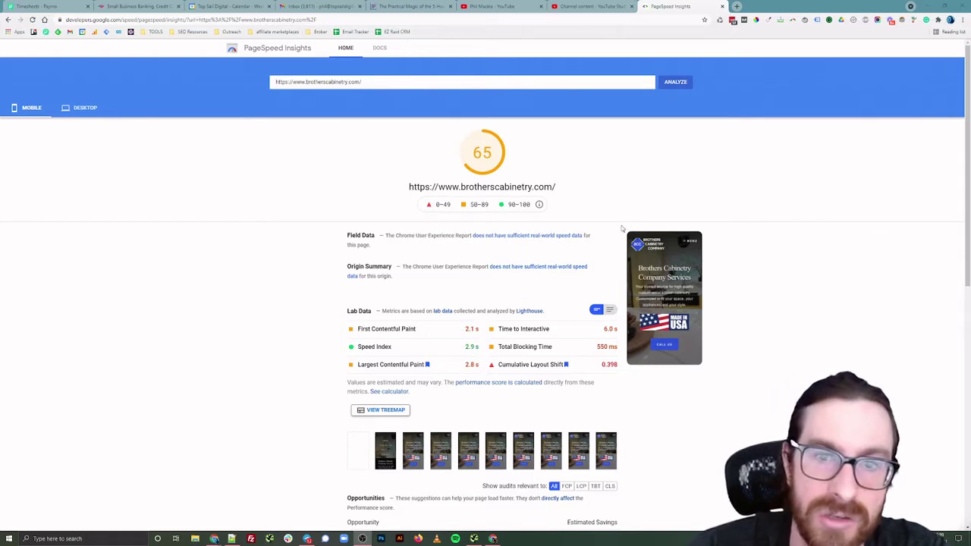
scroll(685, 210, down, 2)
scroll(685, 211, up, 2)
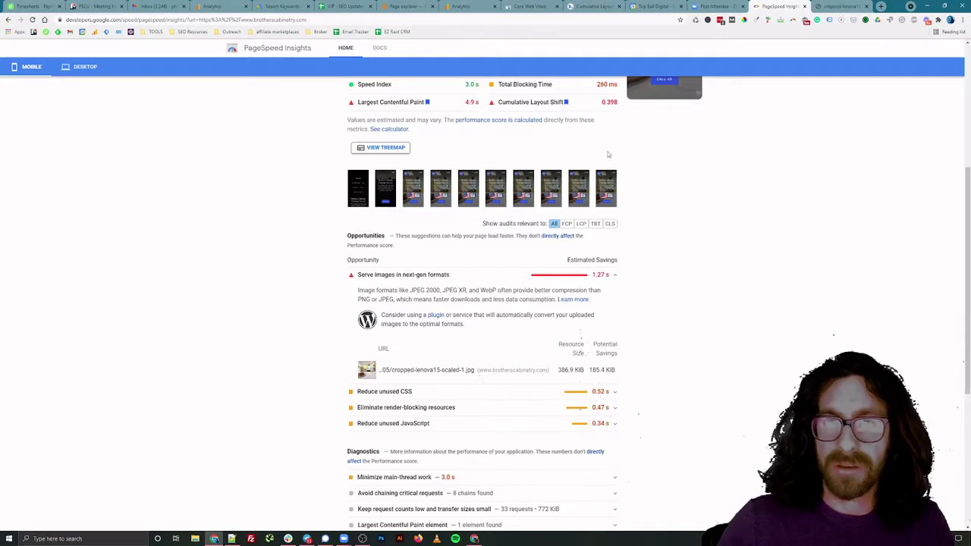
Save the kitchen header image from its Chrome tab to the computer
click(838, 6)
right_click(391, 217)
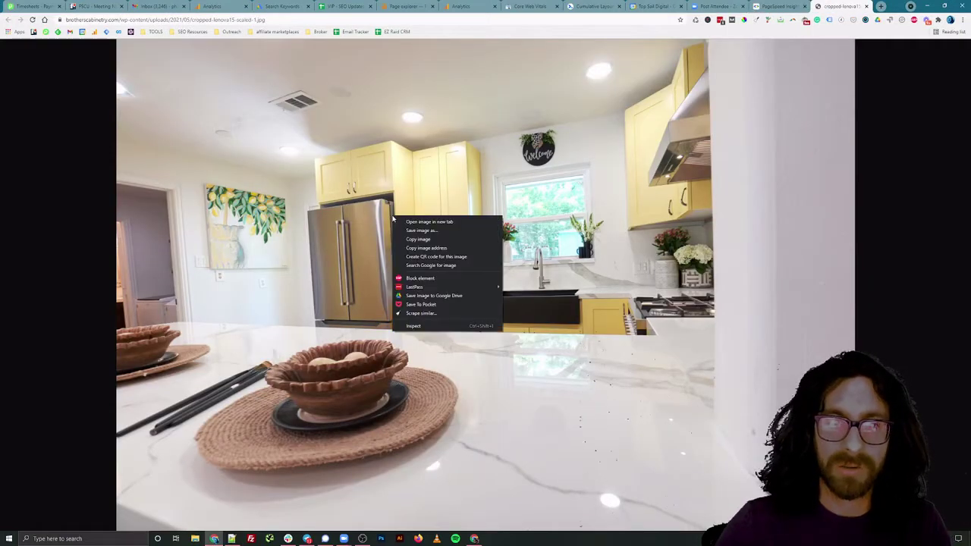
click(436, 234)
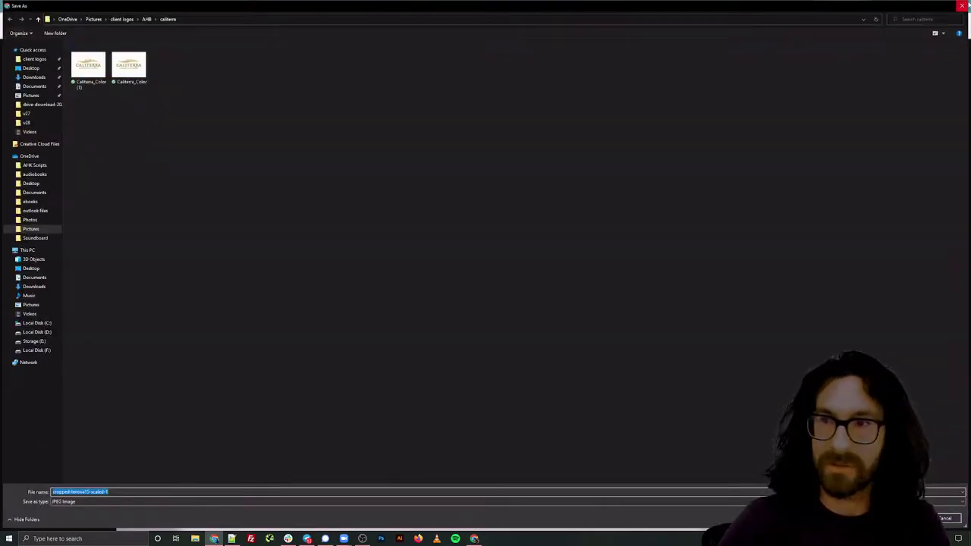
click(962, 6)
Load brotherscabinetry.com/wp-admin in a new tab after the wp-login address fails
click(881, 7)
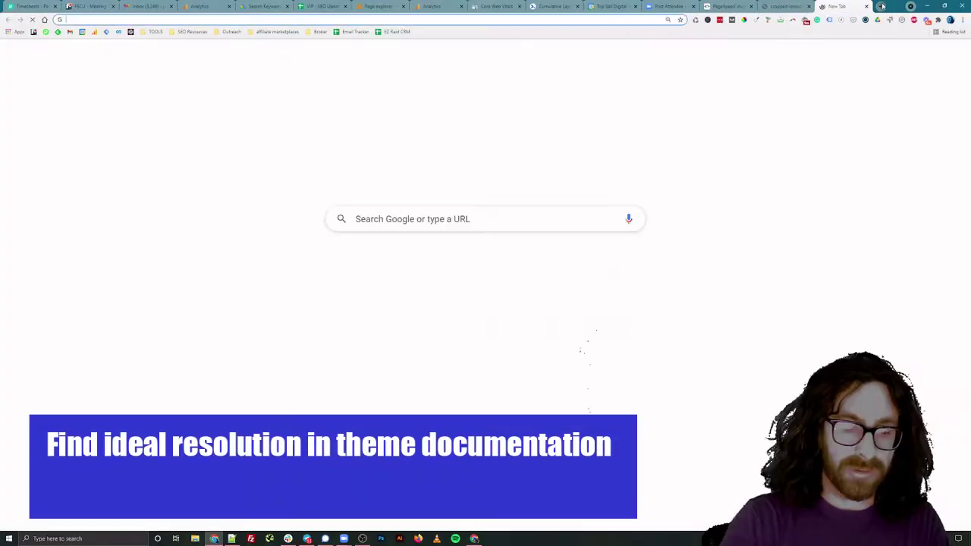
text(brotherscabinetry.com/wp)
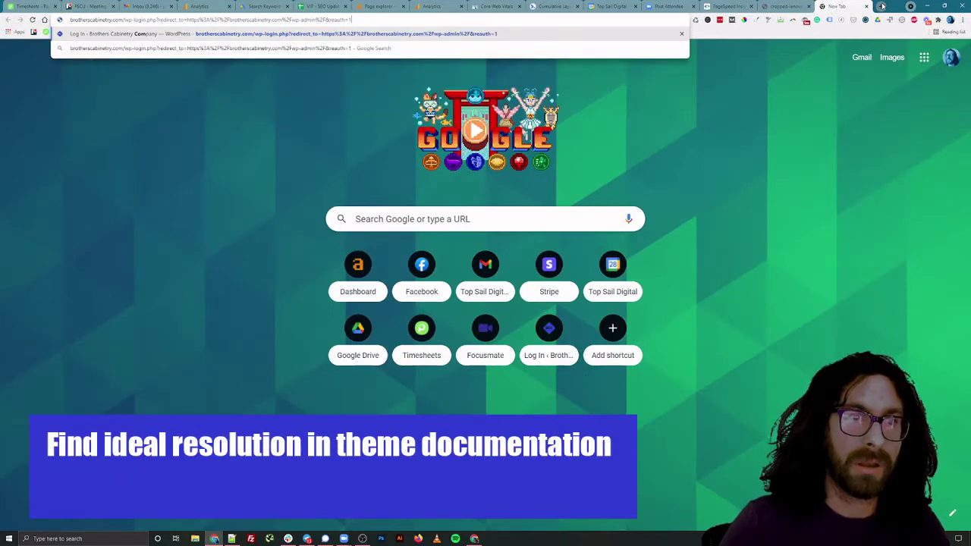
text(-login)
key(Return)
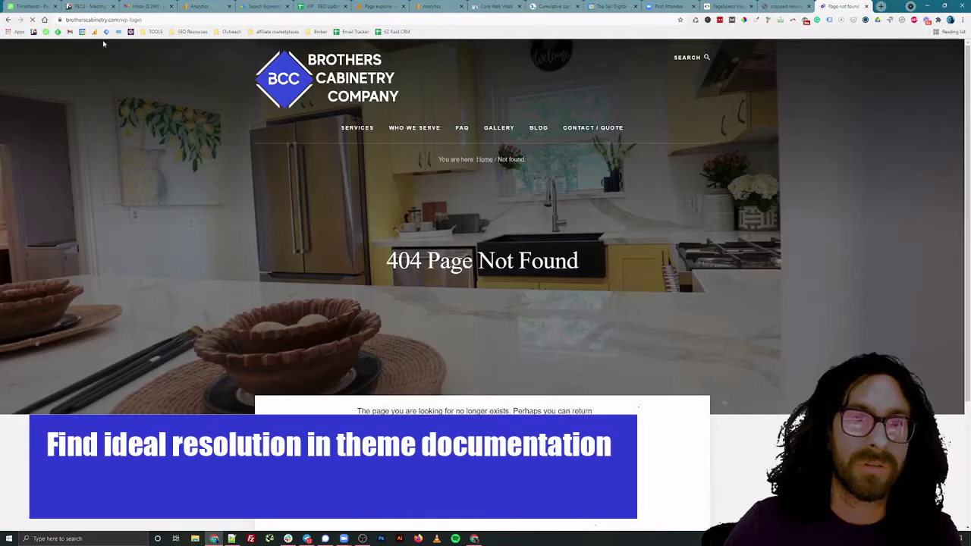
double_click(133, 18)
text(admin)
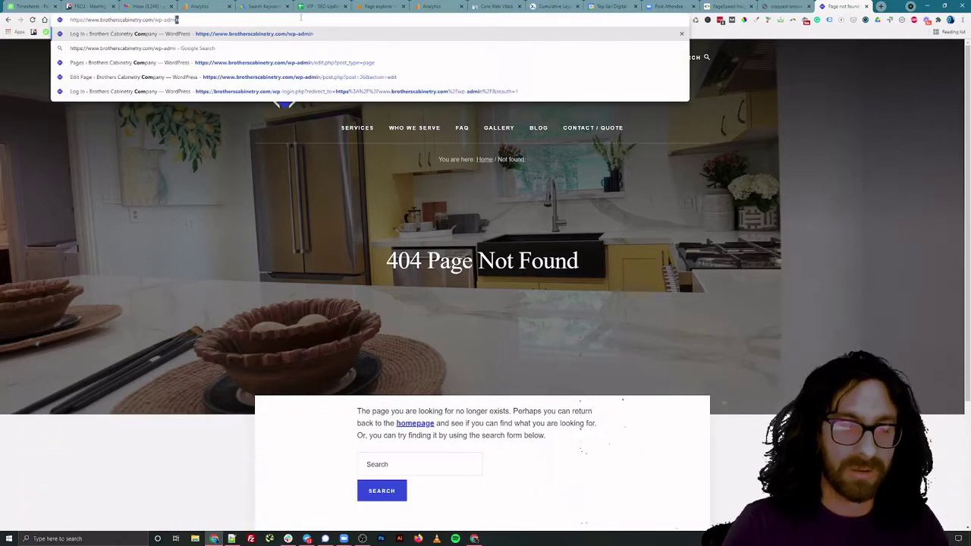
key(Return)
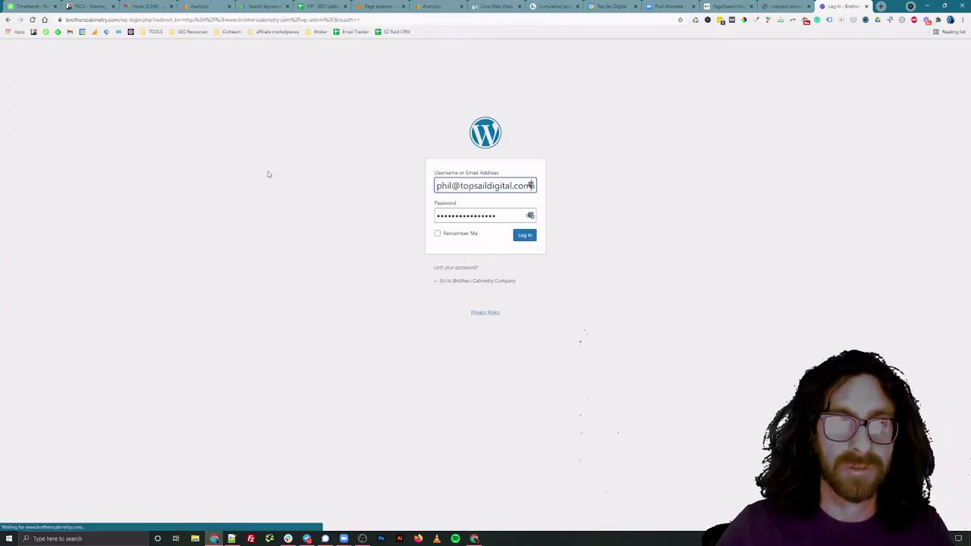
Log in to WordPress and open the Media Library
click(526, 236)
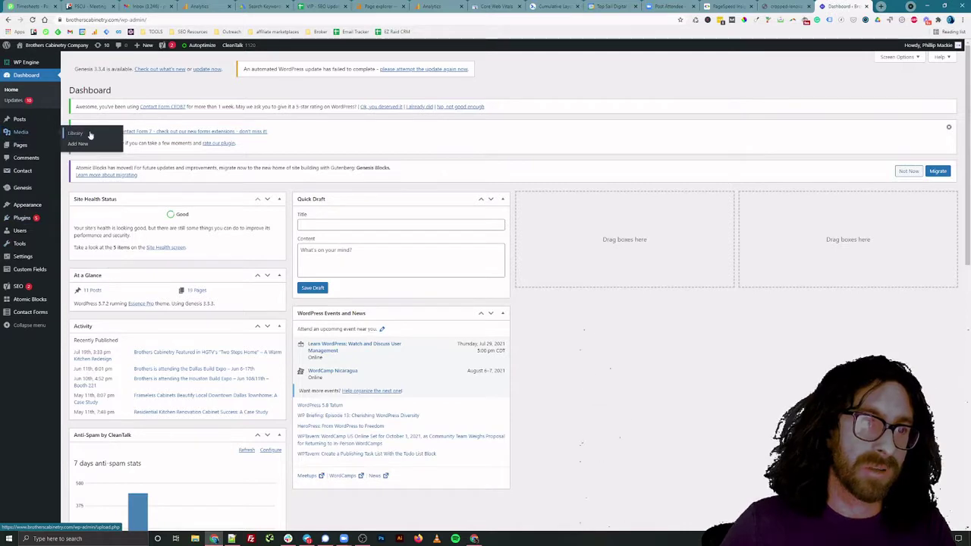
click(90, 134)
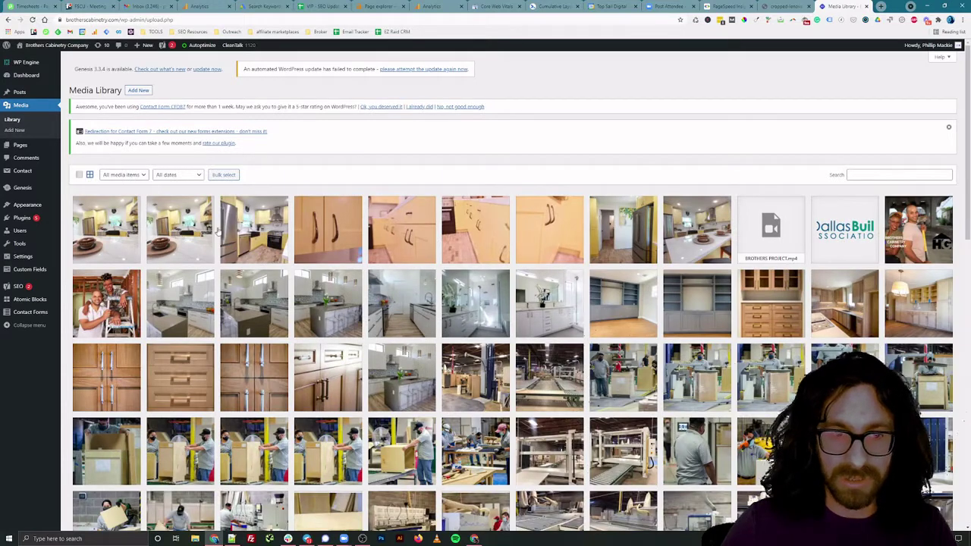
scroll(256, 234, down, 2)
Check the kitchen photos' details for their 2560 by 1696 size, then search Windows for 'photo'
click(255, 146)
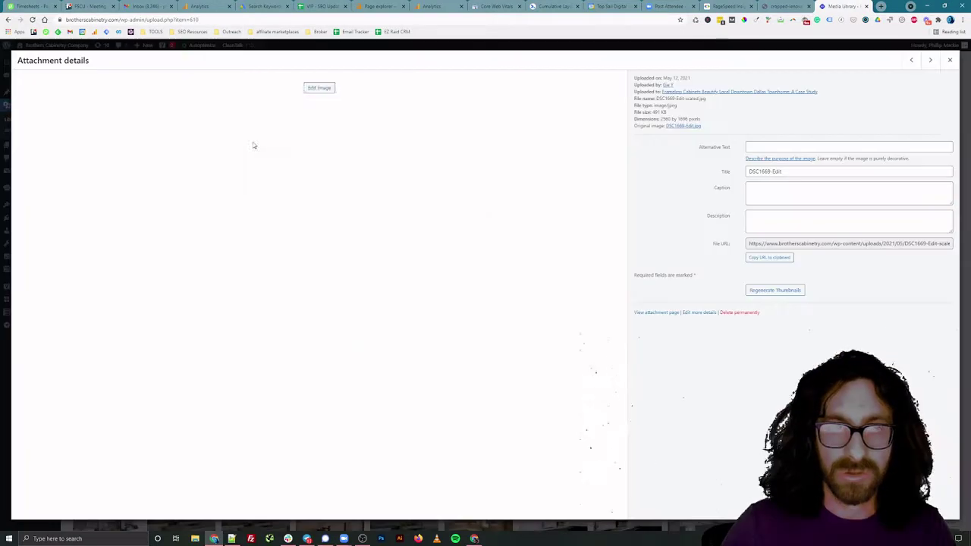
click(950, 59)
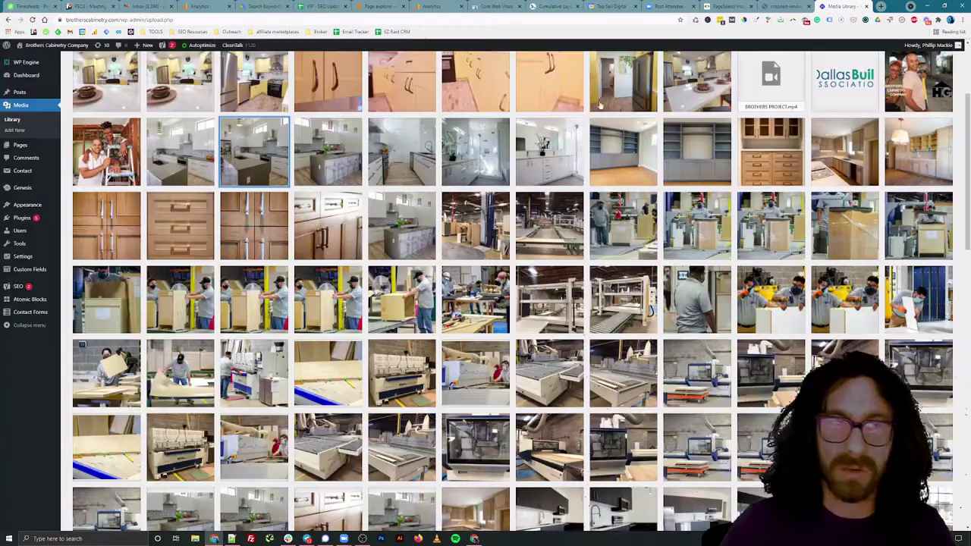
click(177, 151)
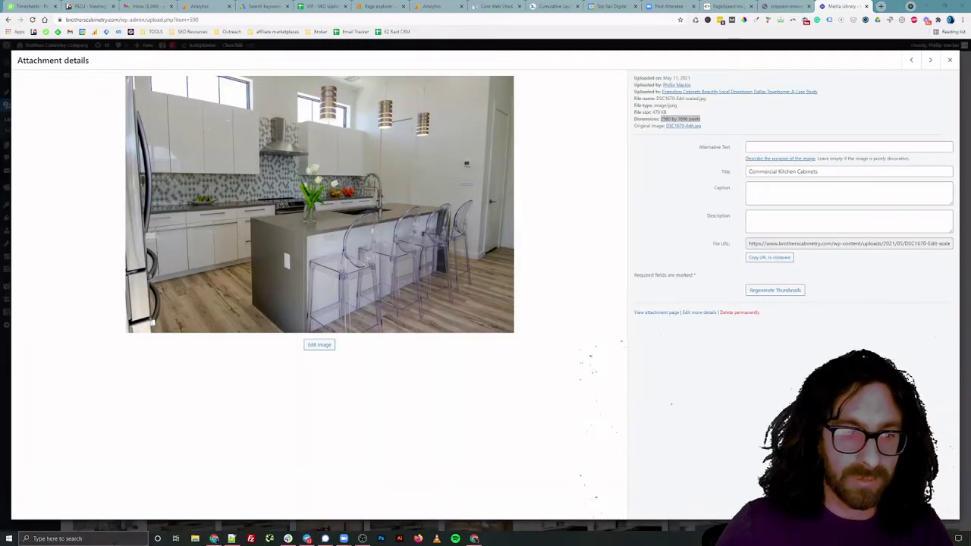
click(84, 539)
text(photo)
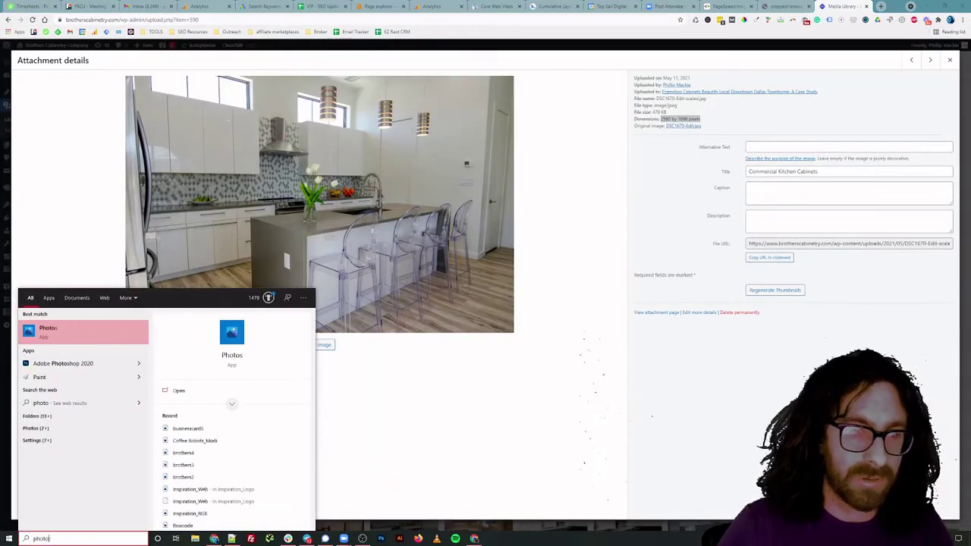
Launch Photoshop 2020 and create a new 2560 × 1696 pixel document
click(61, 362)
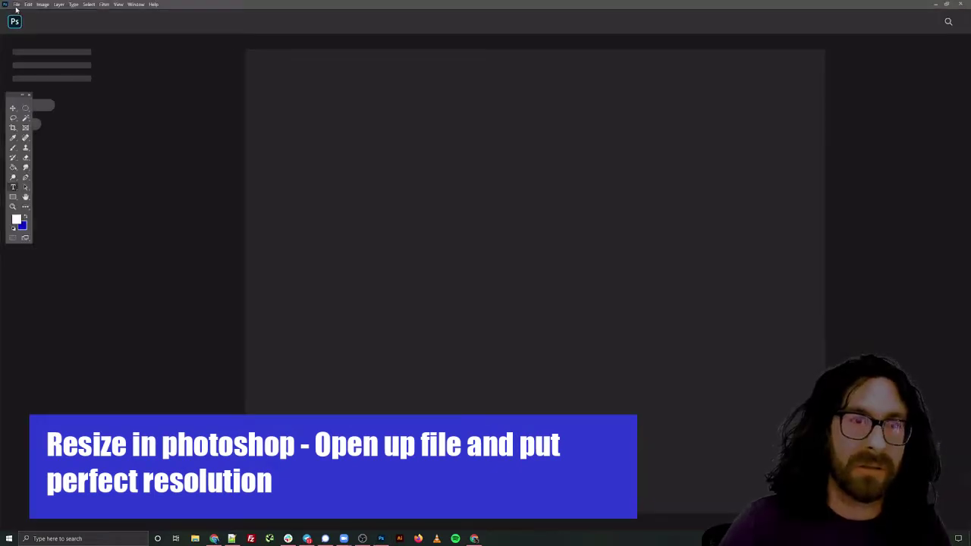
click(16, 5)
click(21, 14)
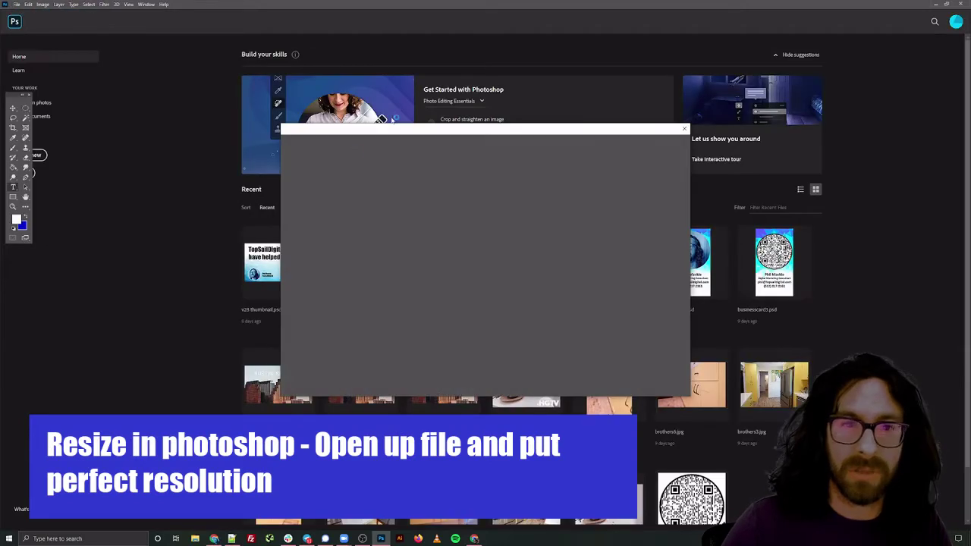
click(595, 199)
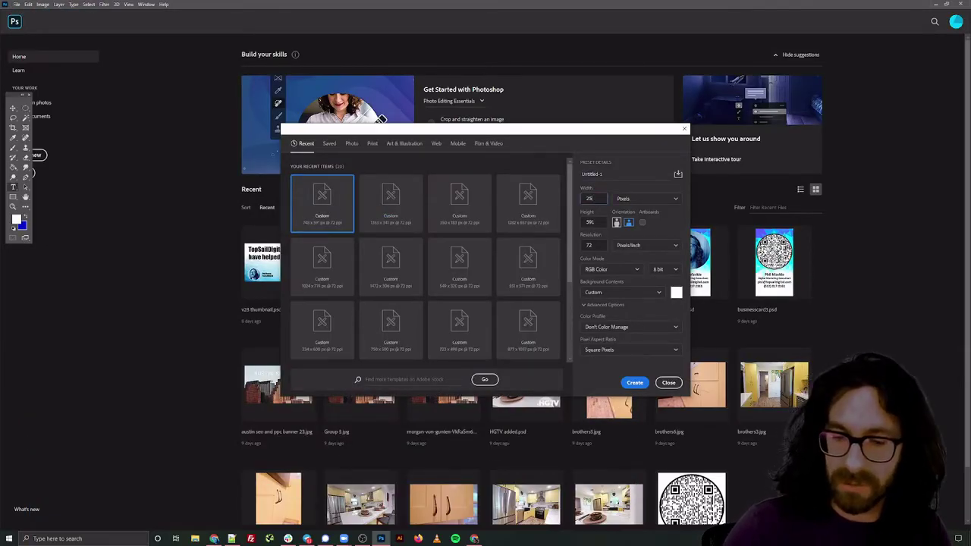
key(Tab)
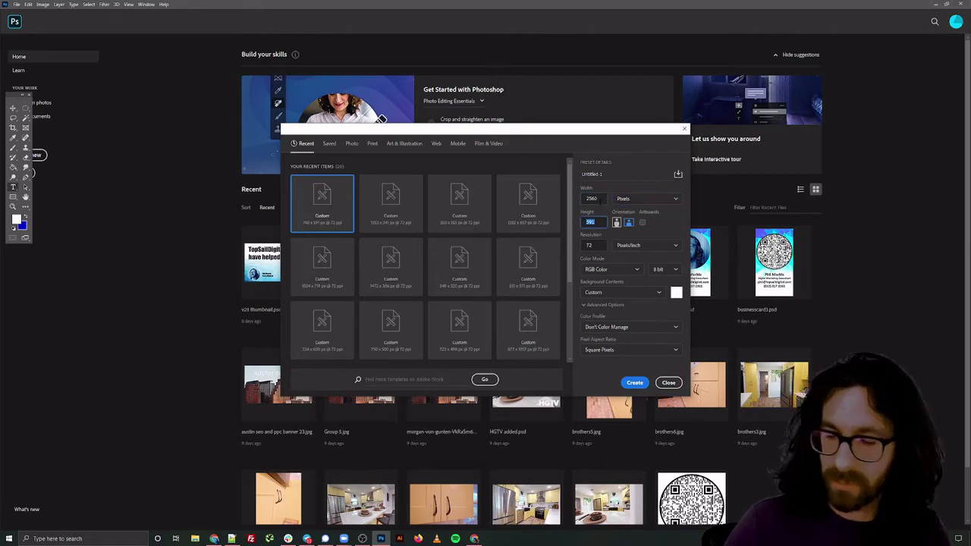
click(637, 383)
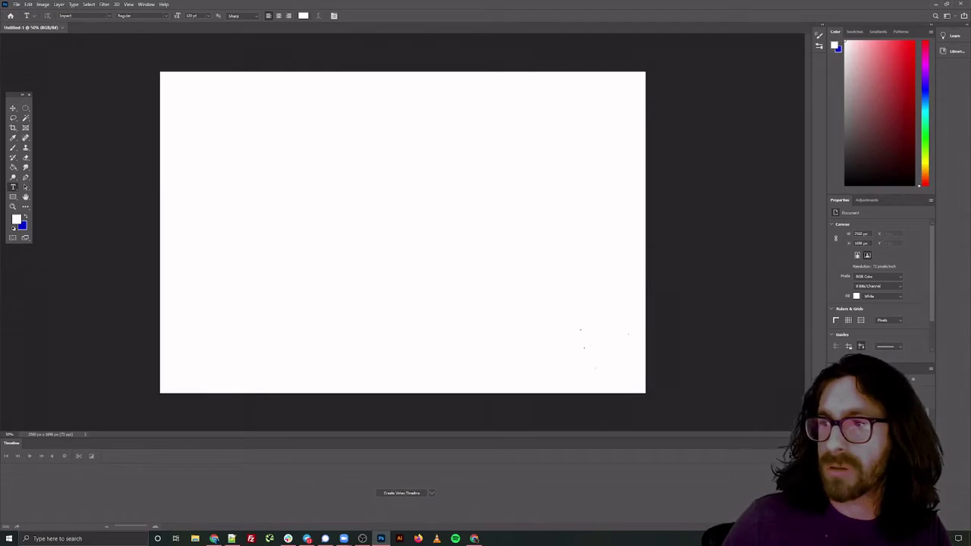
Open the saved kitchen photo and move it into the Untitled-1 document
mouse_move(968, 189)
mouse_down()
mouse_move(310, 168)
mouse_move(318, 147)
mouse_move(970, 189)
mouse_up()
click(16, 4)
click(26, 16)
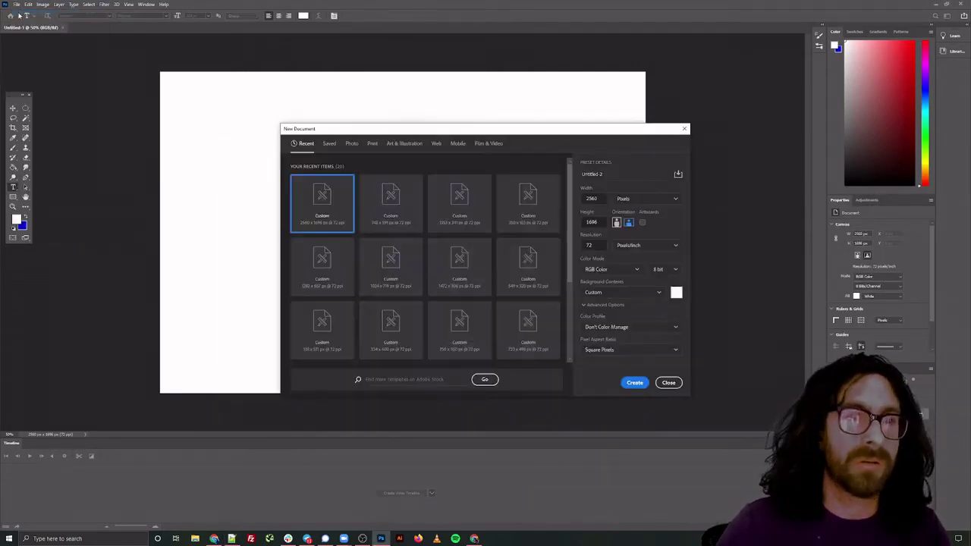
click(684, 127)
click(16, 4)
click(91, 26)
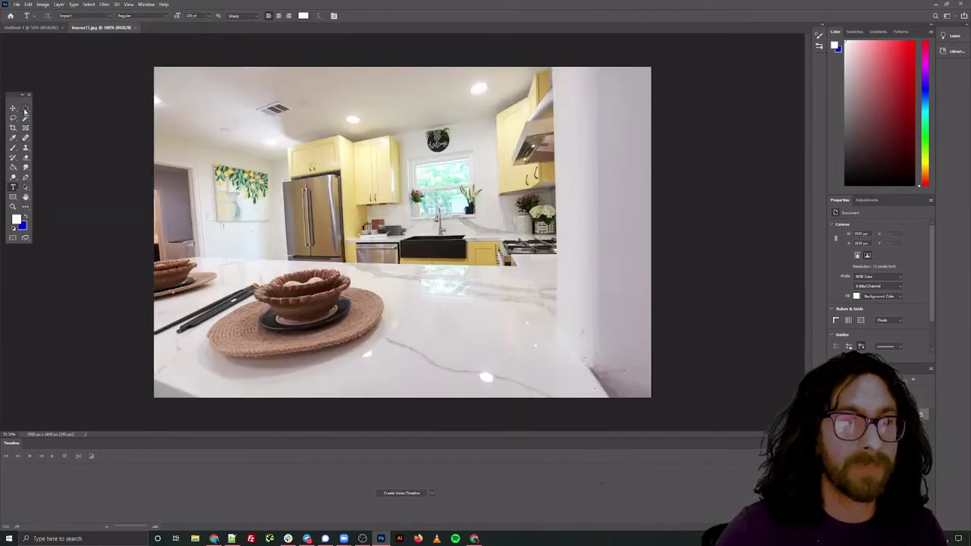
click(25, 109)
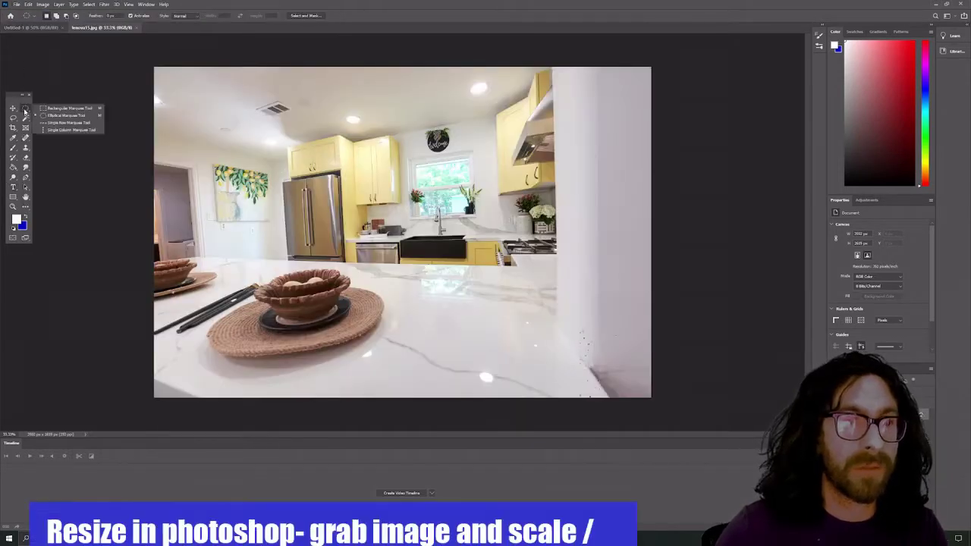
click(61, 109)
key(ctrl+a)
drag(402, 234, 202, 156)
Scale the pasted kitchen photo down to fill the 2560 × 1696 canvas
click(30, 5)
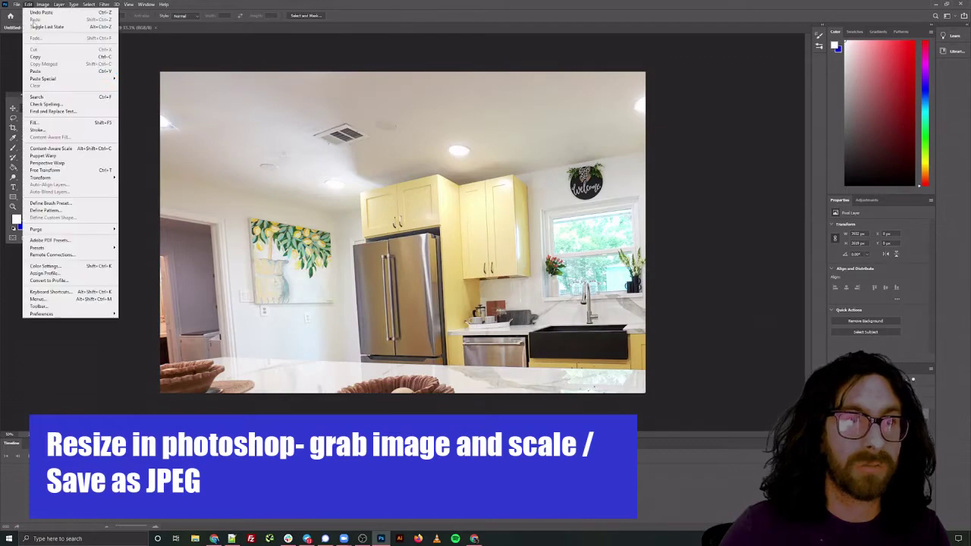
mouse_move(59, 181)
click(129, 188)
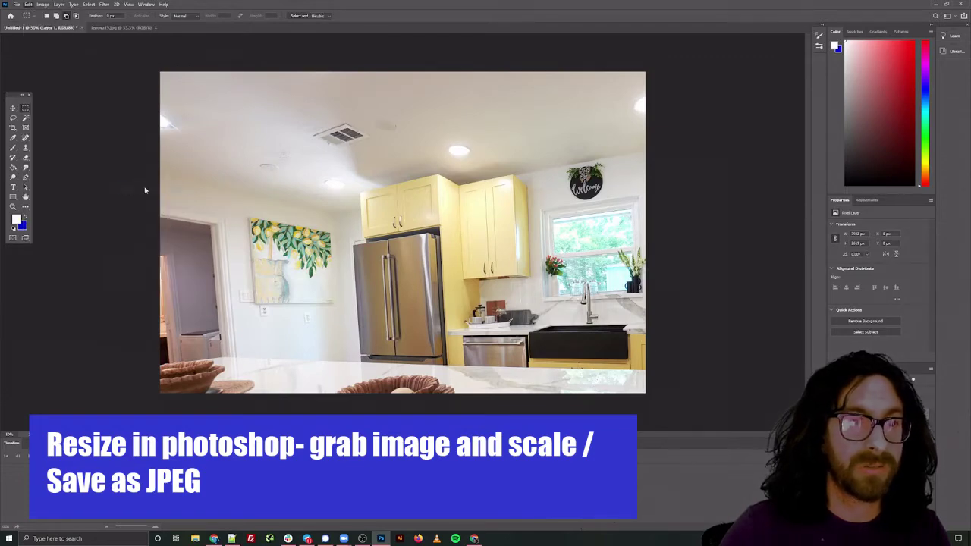
key(ctrl+minus)
key(ctrl+minus)
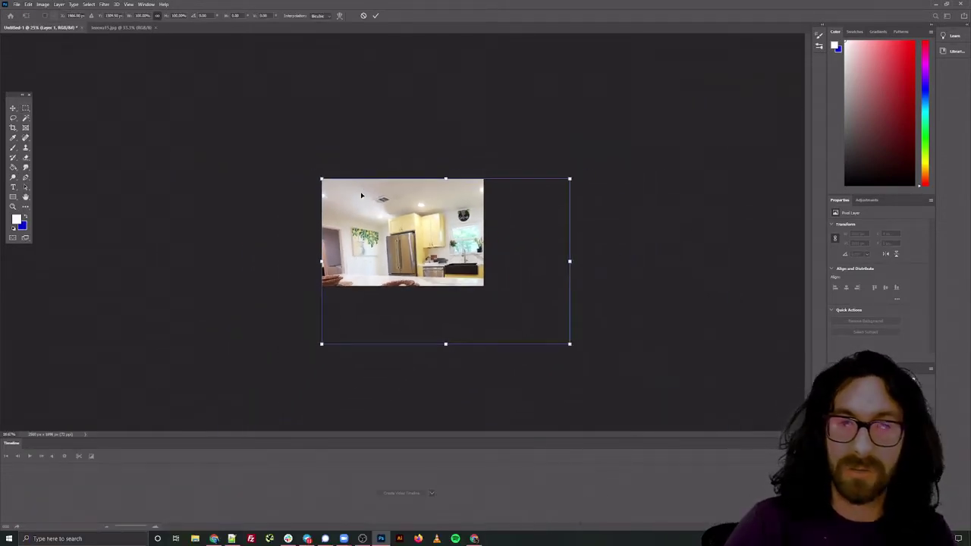
drag(569, 344, 484, 287)
key(ctrl+plus)
key(ctrl+plus)
key(ctrl+plus)
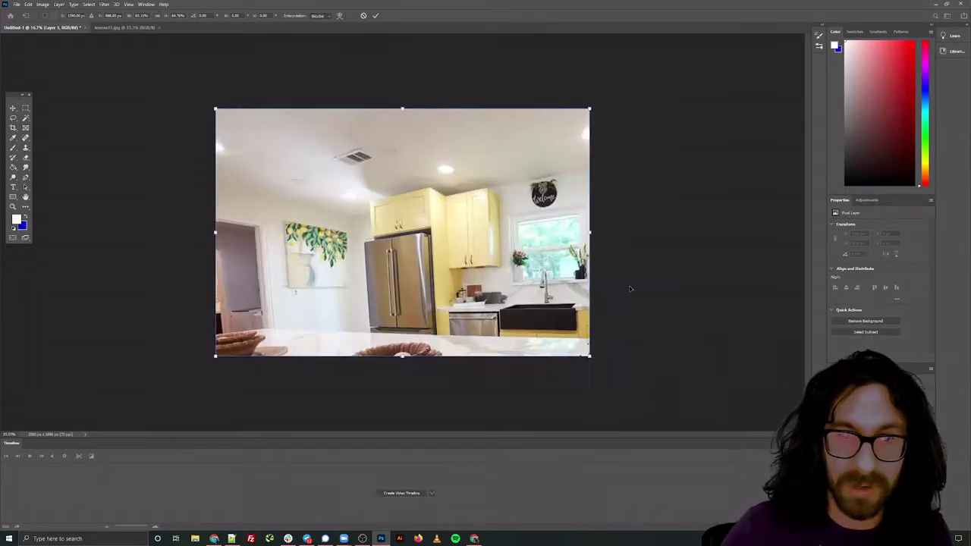
Apply the scale and save the image as JPEG 'HGTV-kitchen-cabinets-dark' with default quality
click(14, 3)
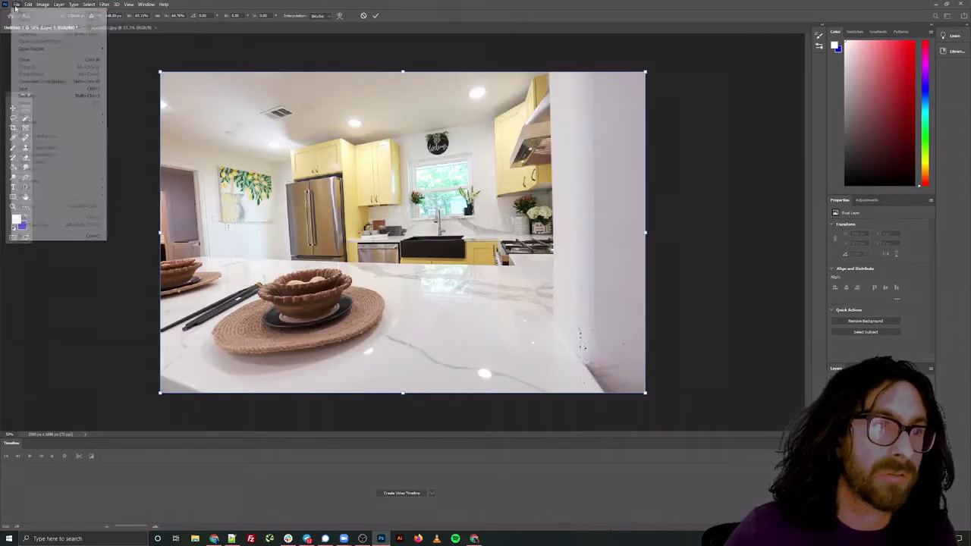
click(26, 97)
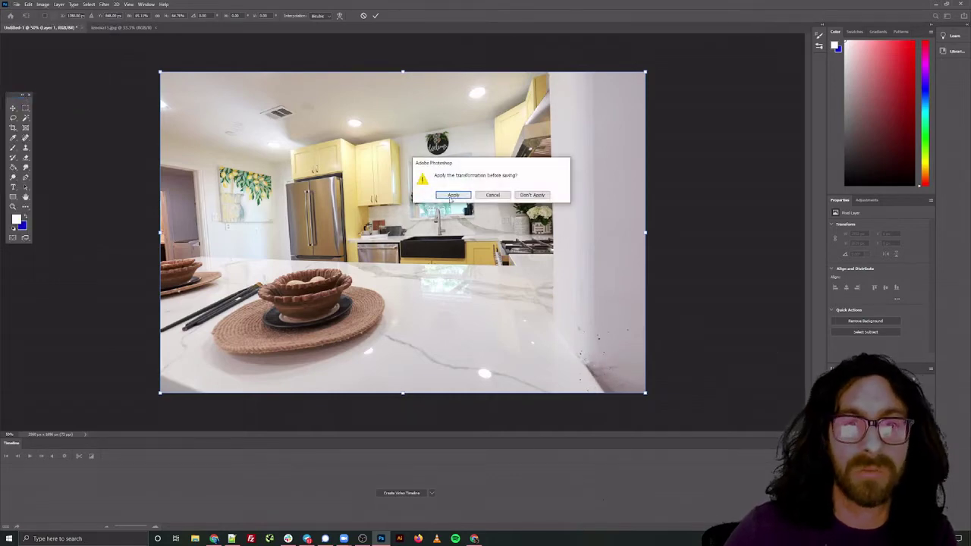
click(453, 195)
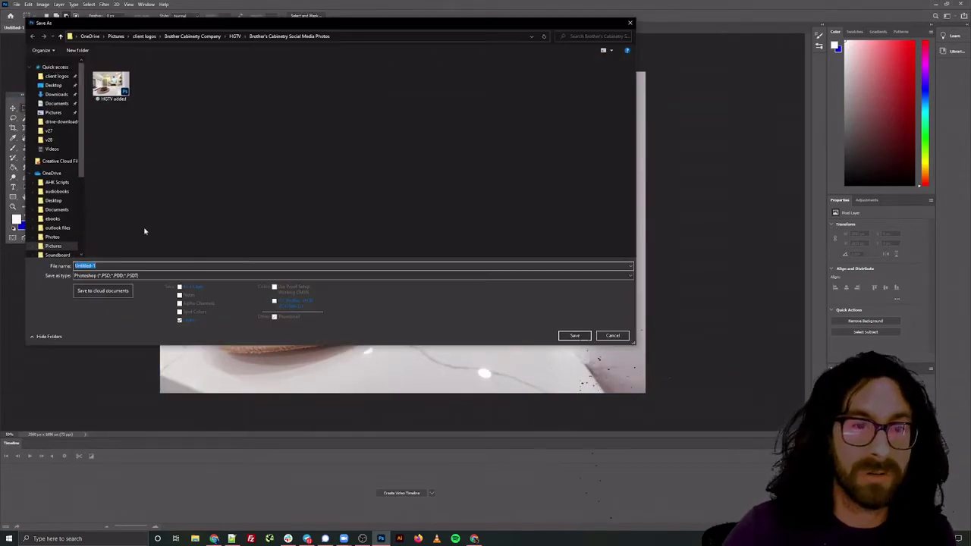
click(126, 275)
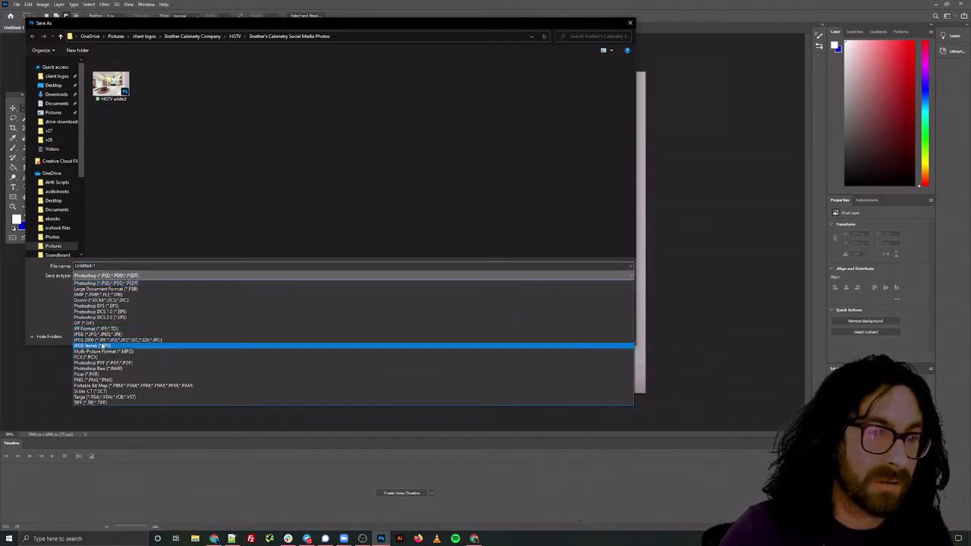
click(102, 333)
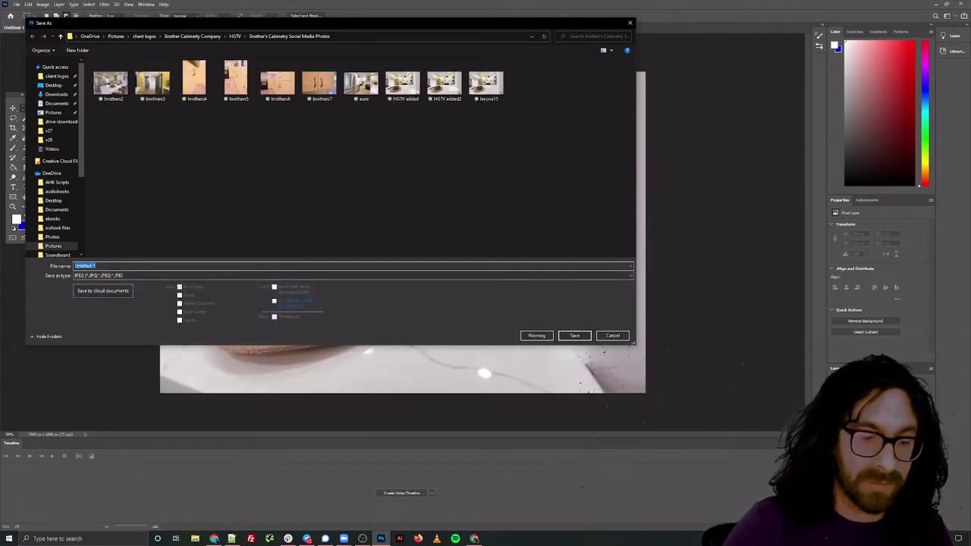
text(HG)
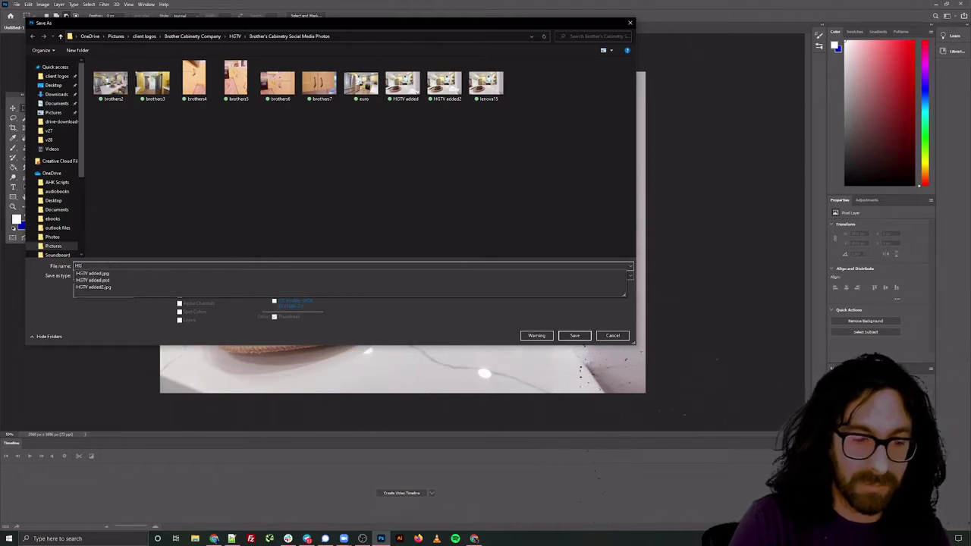
text(TV-kitchen-cabinets-)
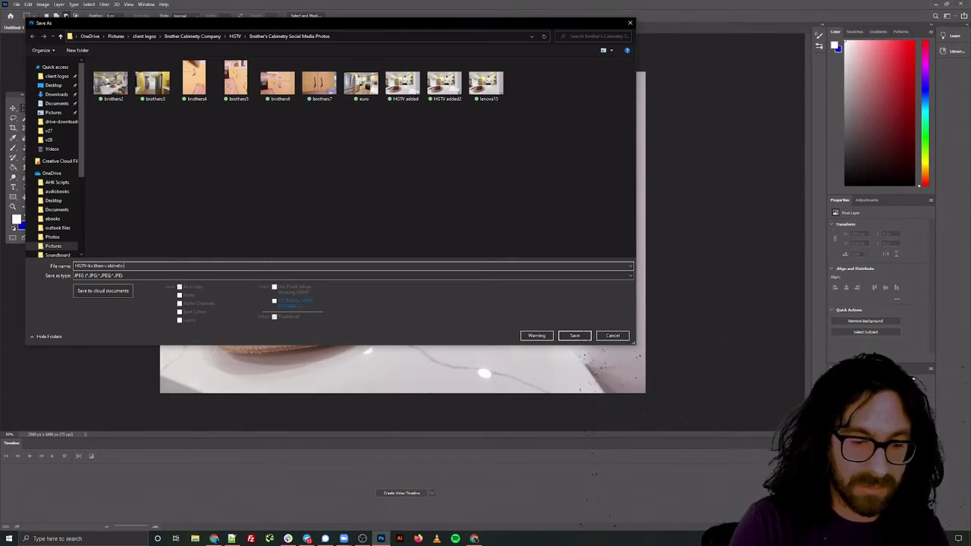
text(dark)
key(Return)
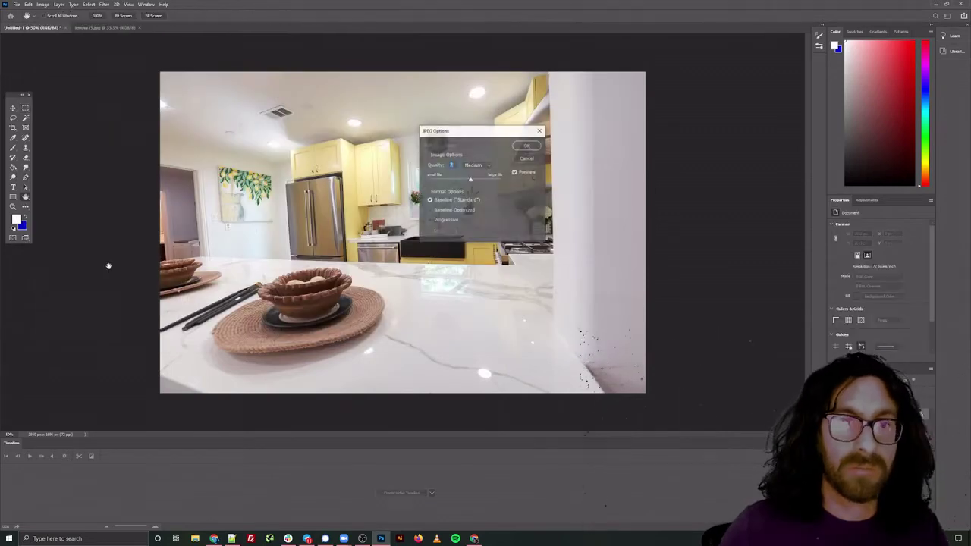
key(Return)
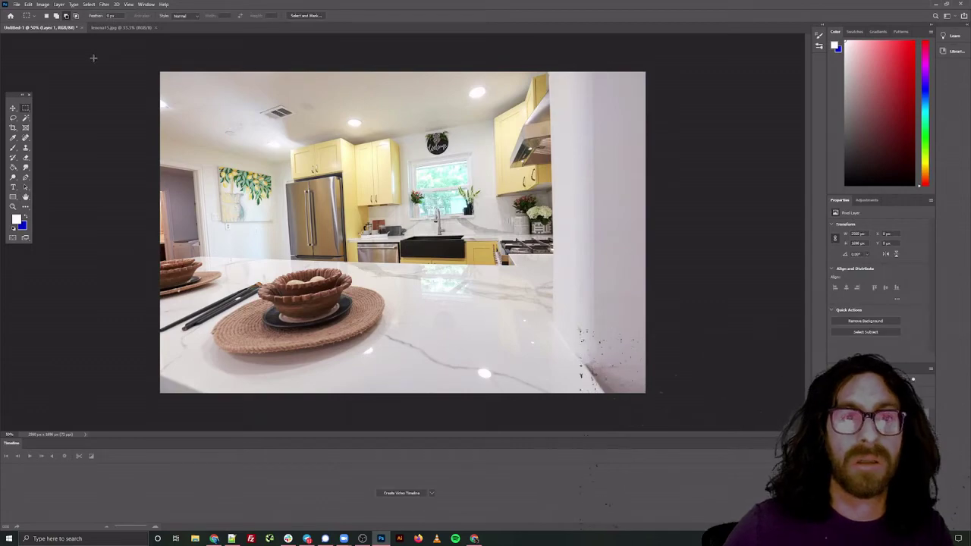
Return to the WordPress Media Library and open its Add New upload area
click(941, 5)
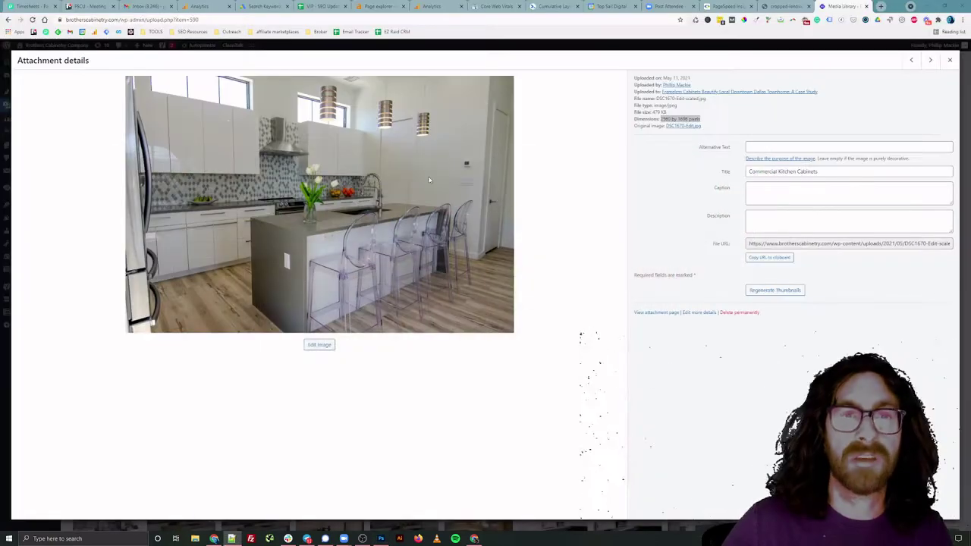
click(951, 59)
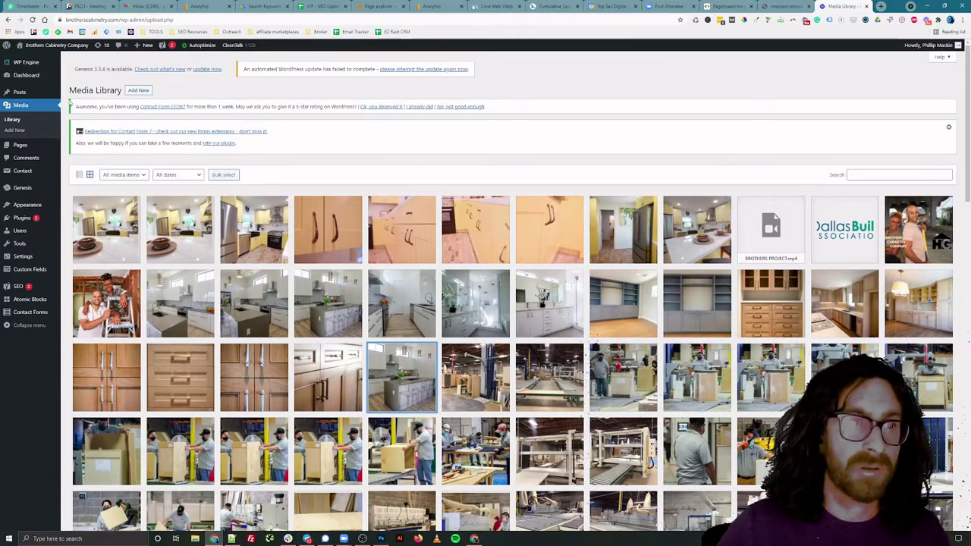
click(138, 90)
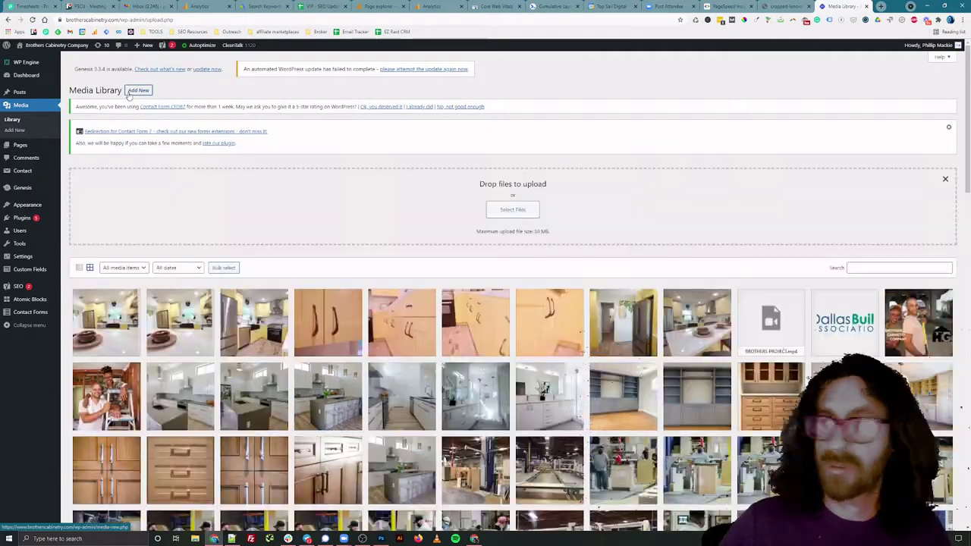
Upload HGTV-kitchen-cabinets-dark from HGTV > Brother's Cabinetry Social Media Photos, viewed in Details
click(513, 210)
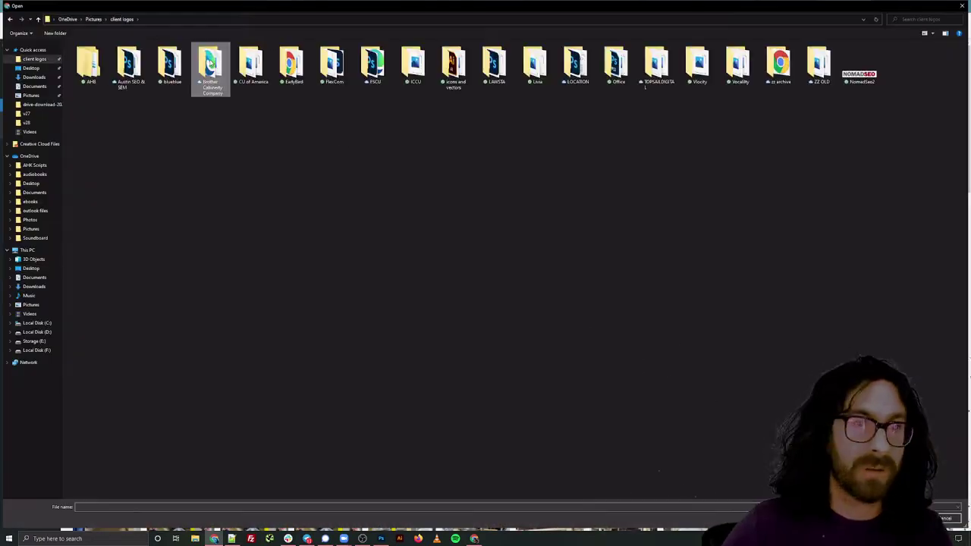
double_click(210, 63)
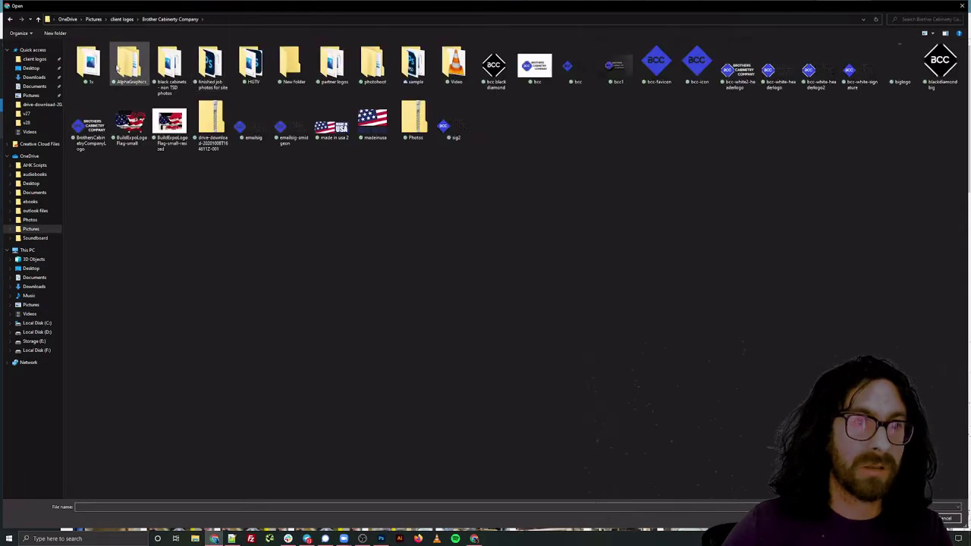
double_click(253, 64)
double_click(88, 65)
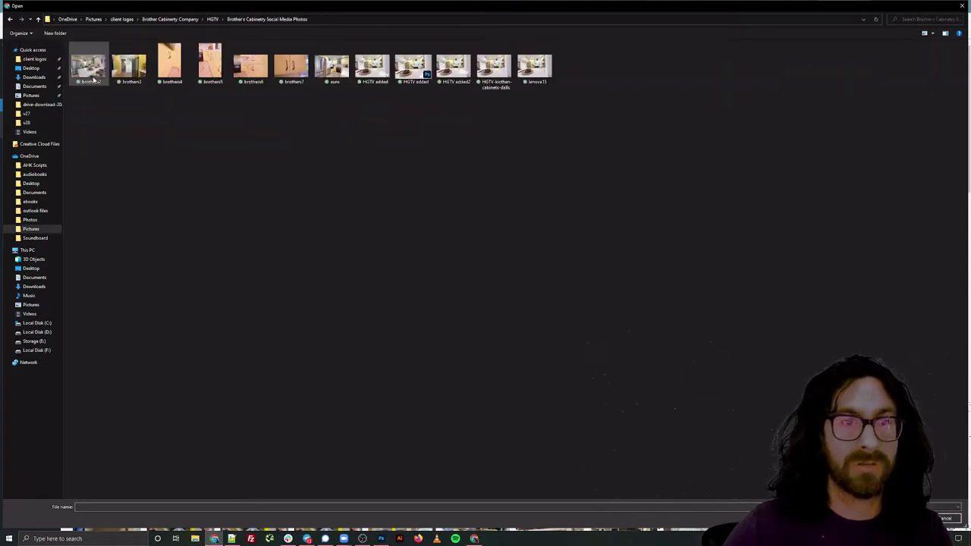
right_click(170, 132)
mouse_move(208, 137)
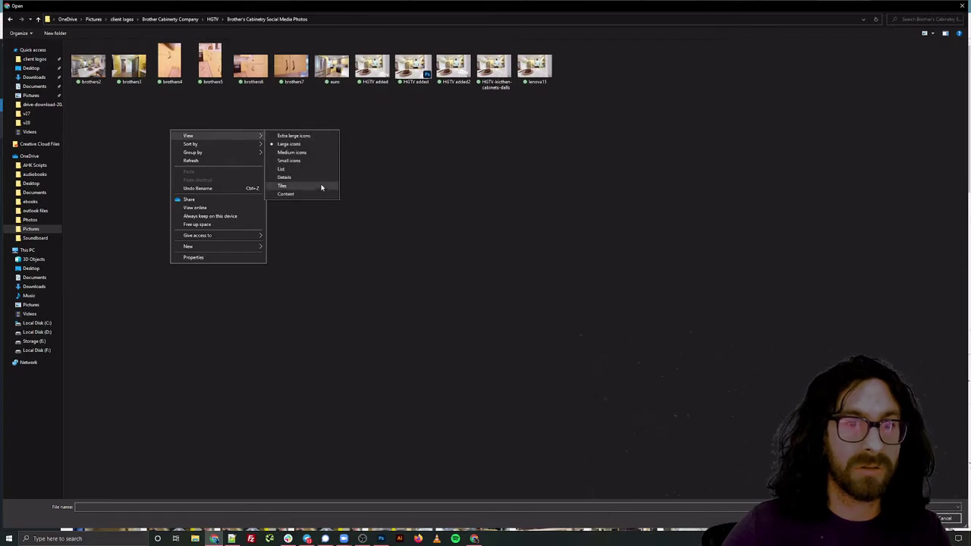
click(310, 177)
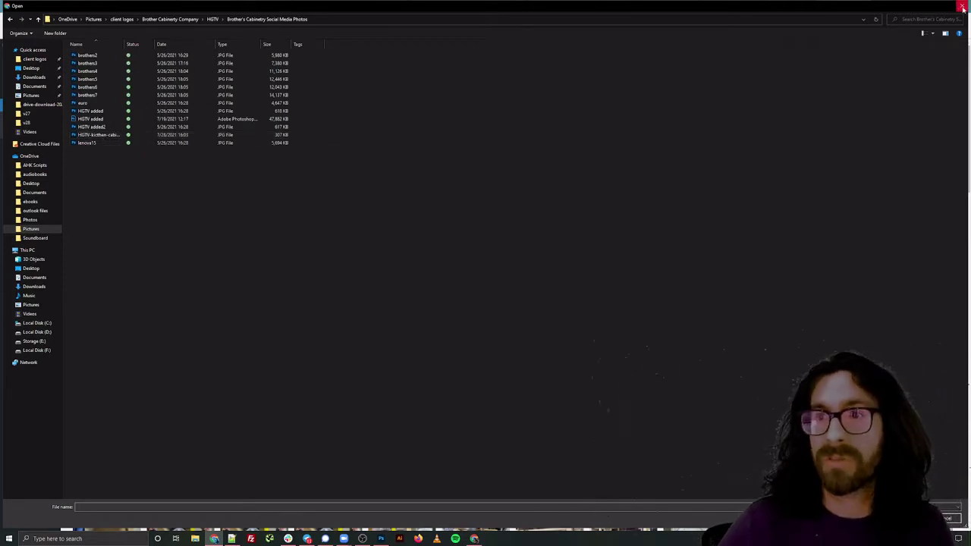
click(98, 137)
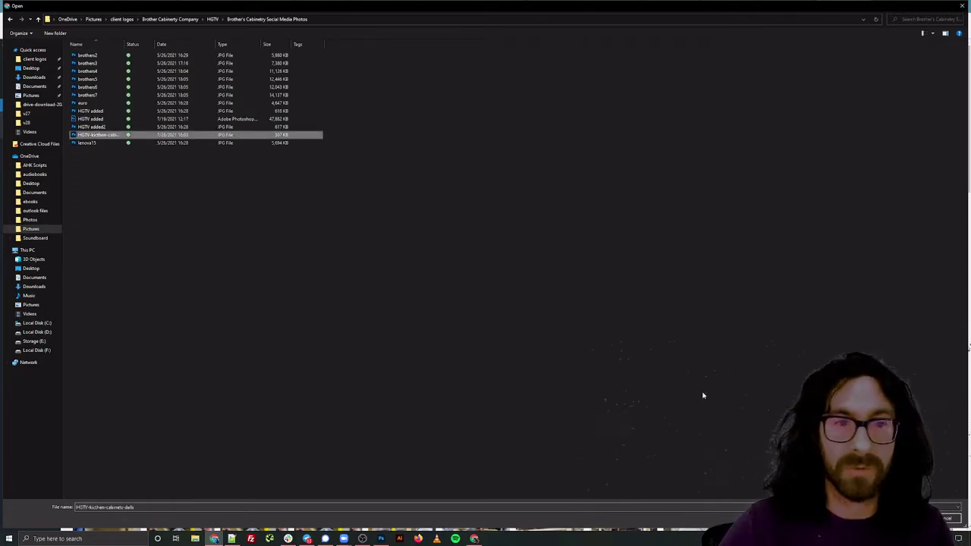
click(906, 518)
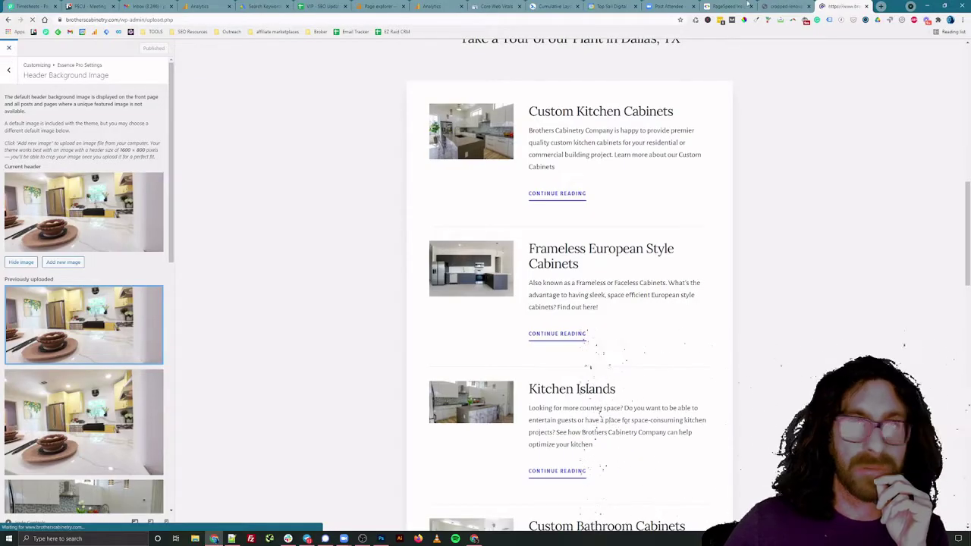
Search 'bulk image resizer' in a new tab and open ImageResizer.com's bulk tool
click(881, 6)
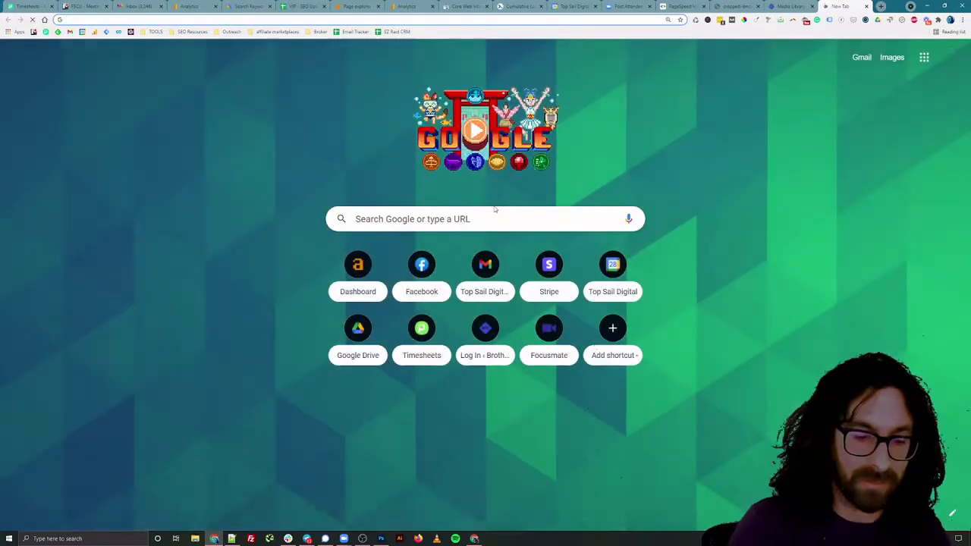
text(bulk image)
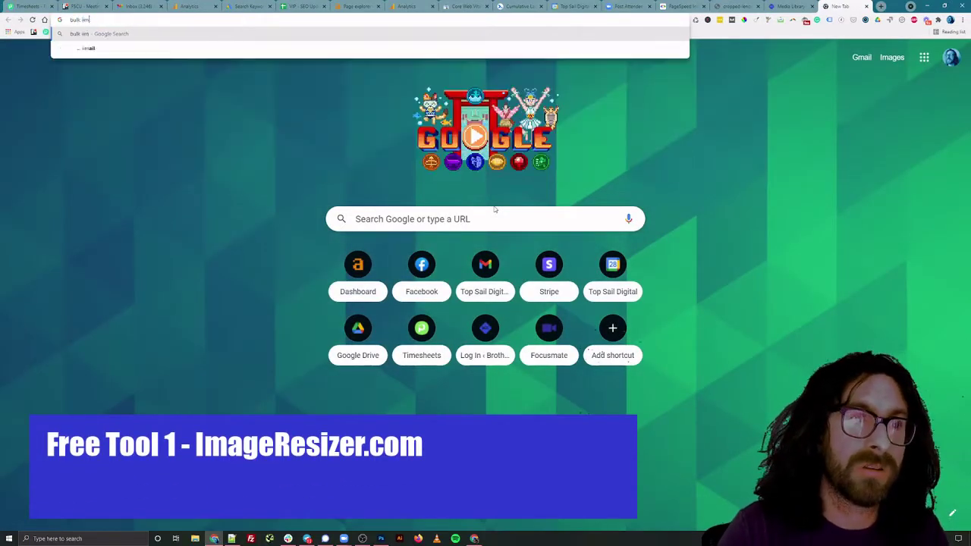
text(age resizer)
key(Return)
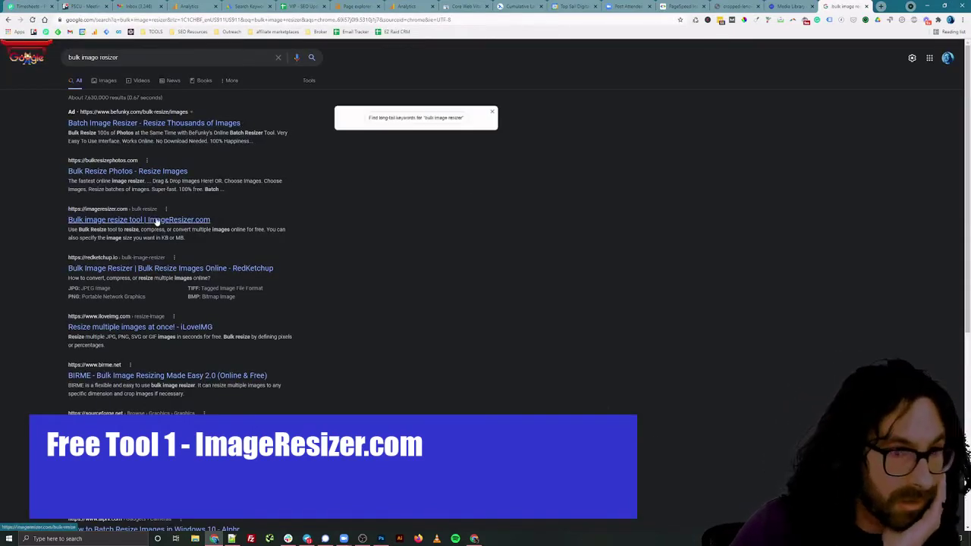
click(156, 220)
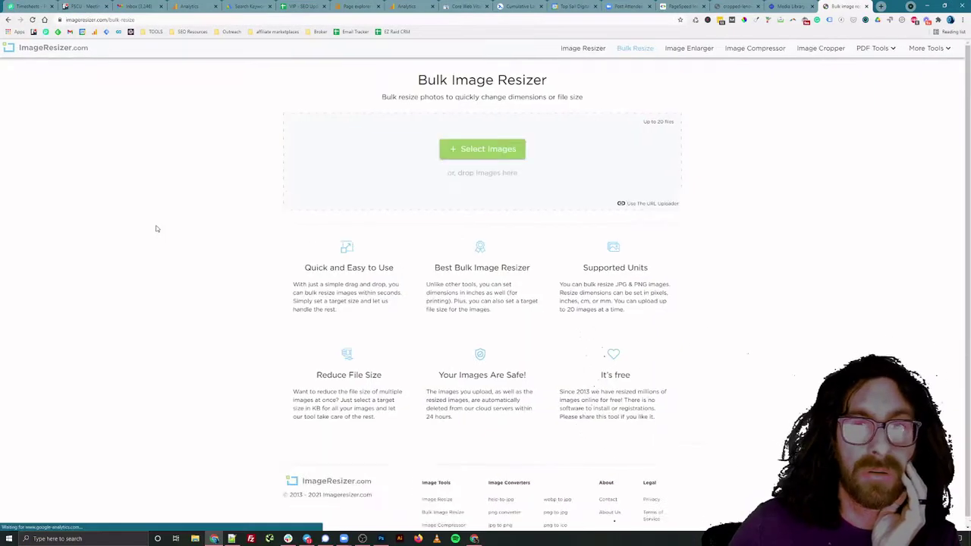
Upload the lenova15 photo to the Bulk Image Resizer
click(505, 155)
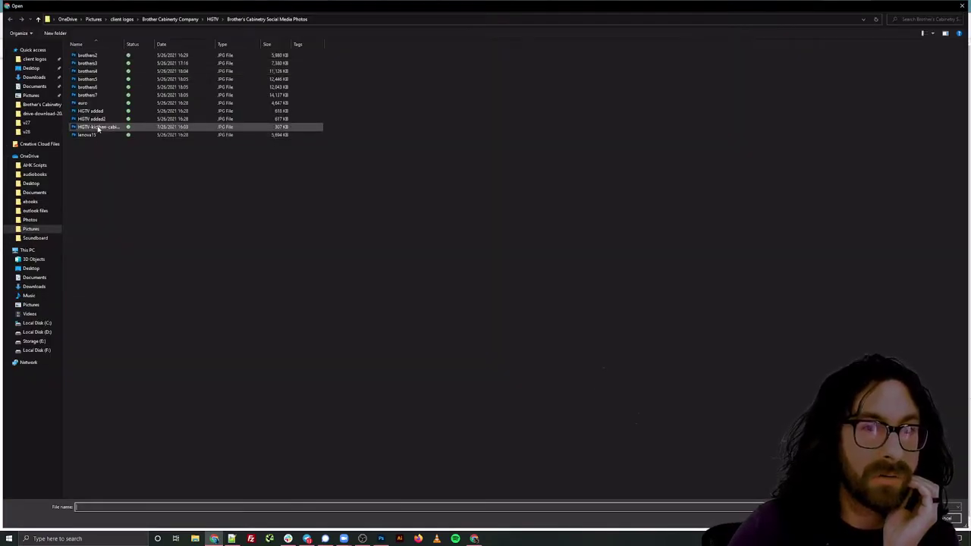
click(90, 134)
key(Return)
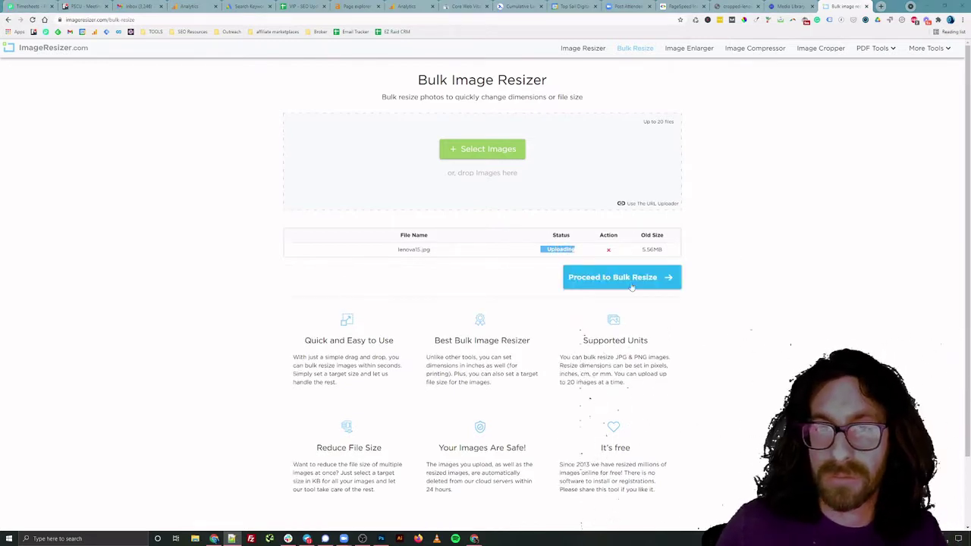
Resize lenova15 to 2560 x 1696 as an Average-quality JPG and extract the downloaded zip
click(622, 284)
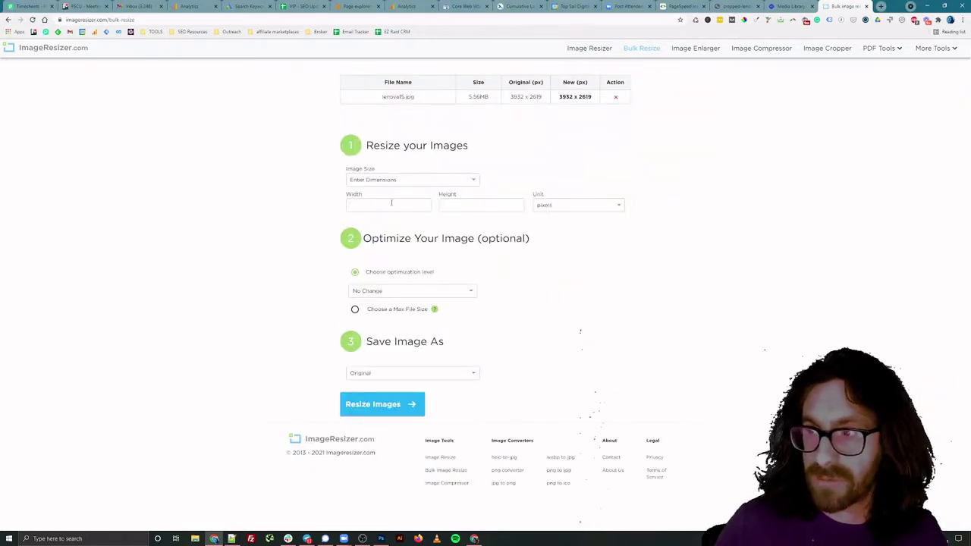
click(391, 203)
text(2560)
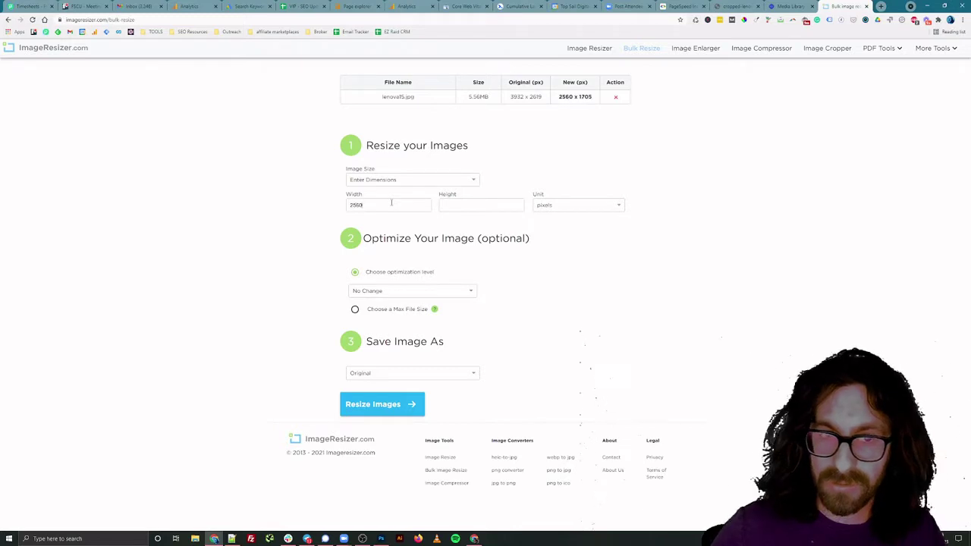
text( x 1696)
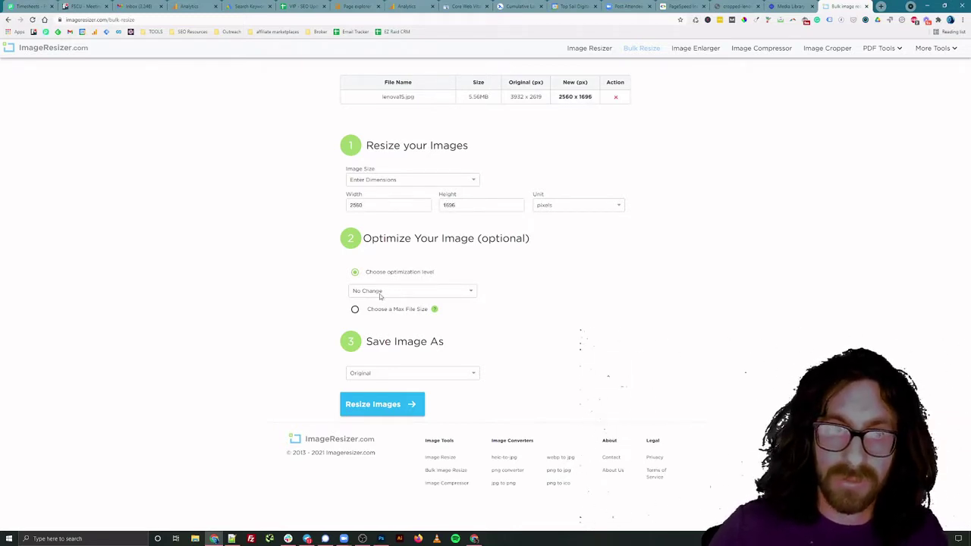
click(380, 291)
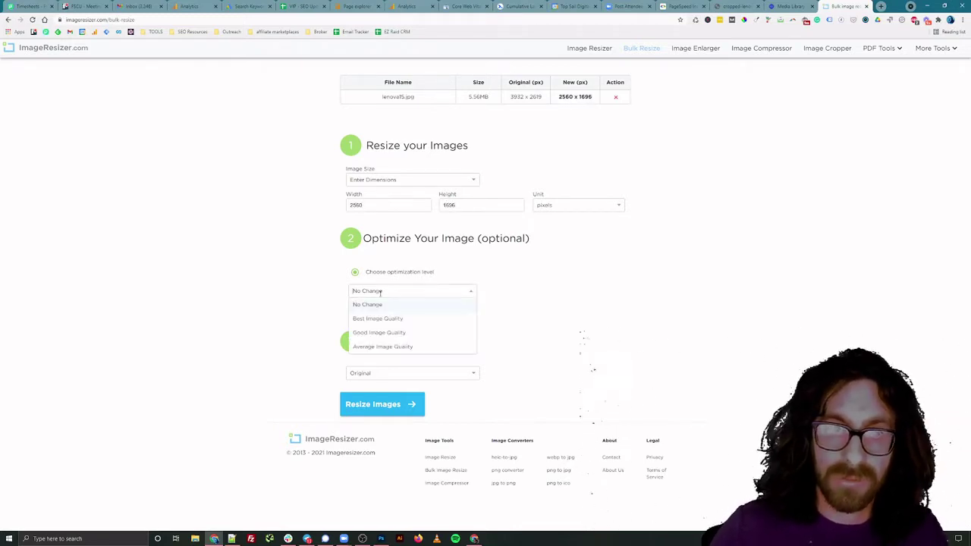
click(390, 348)
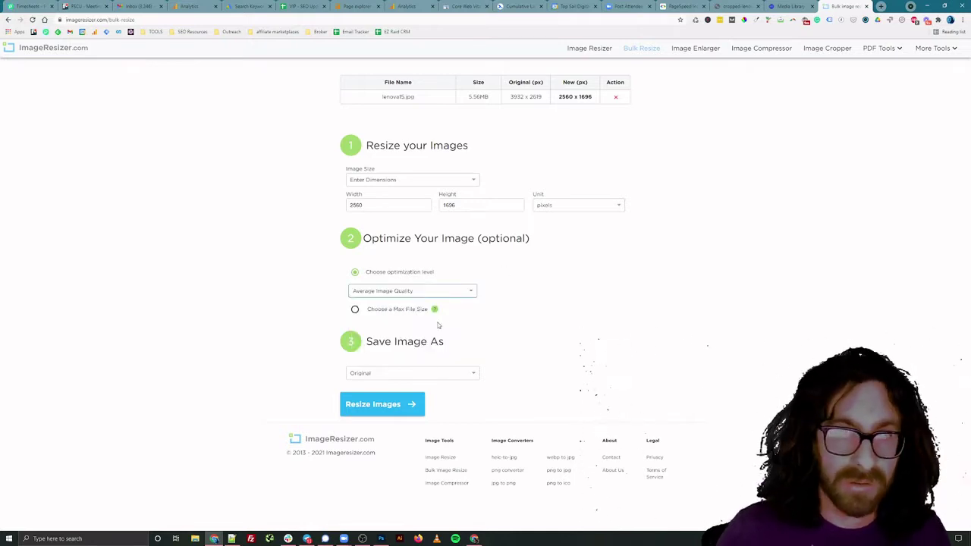
click(374, 375)
click(362, 401)
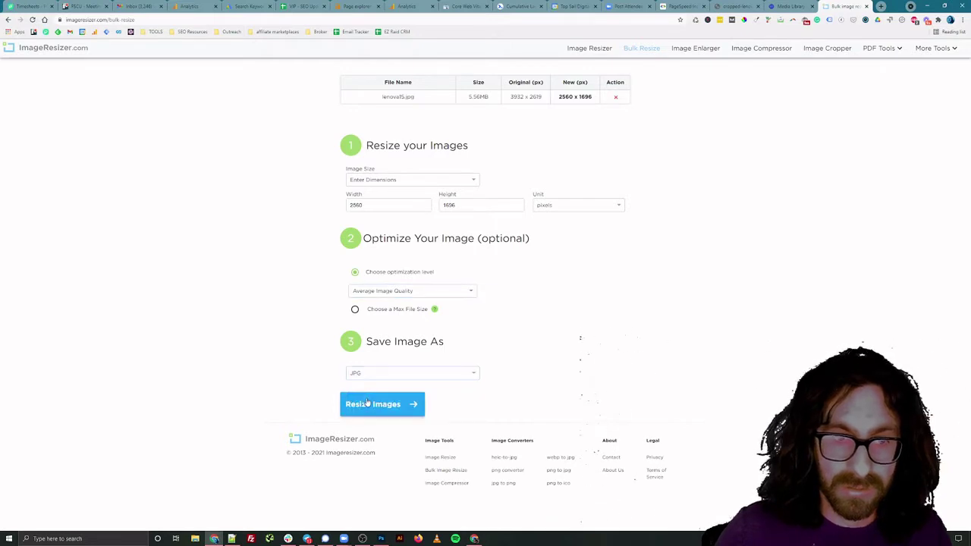
click(366, 400)
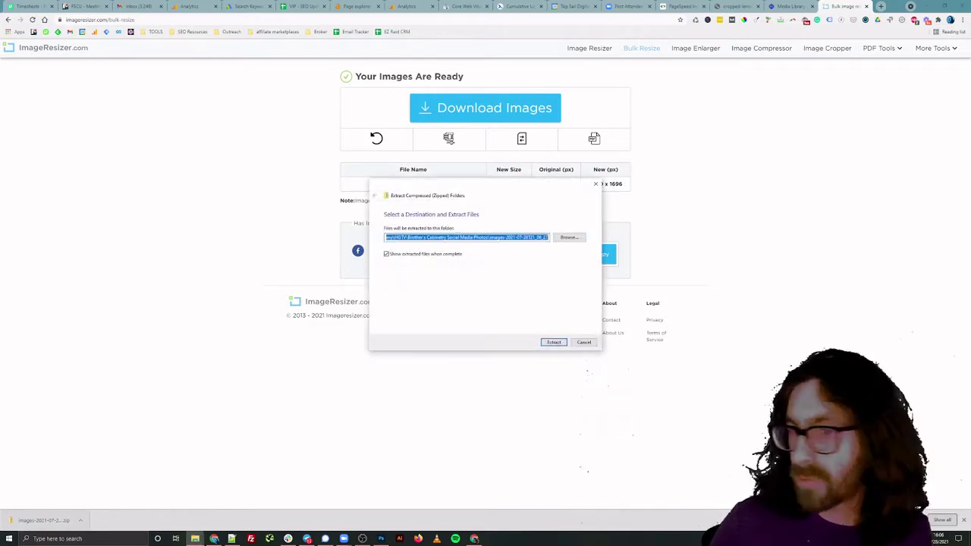
click(554, 342)
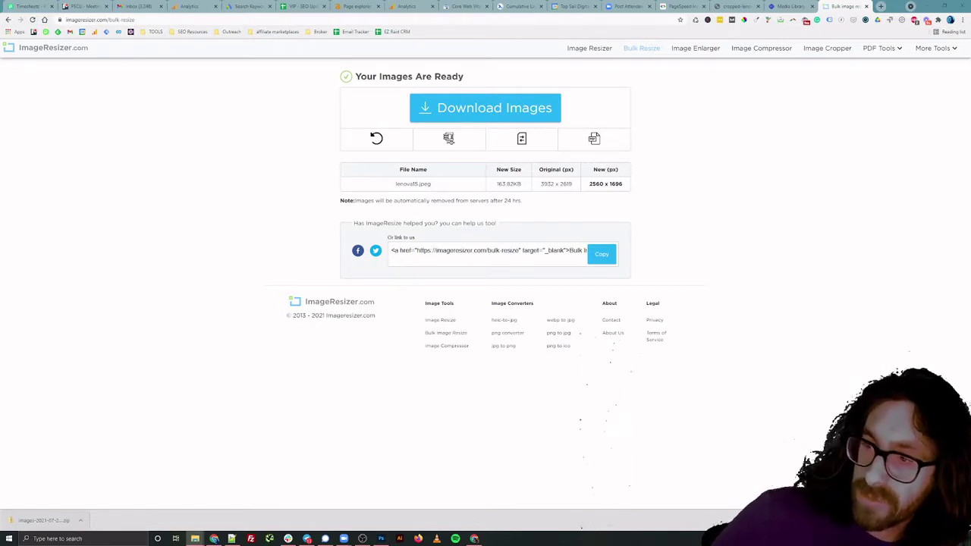
Search 'bulk image compressor' and open the imagecompressor.com Optimizilla page
click(339, 21)
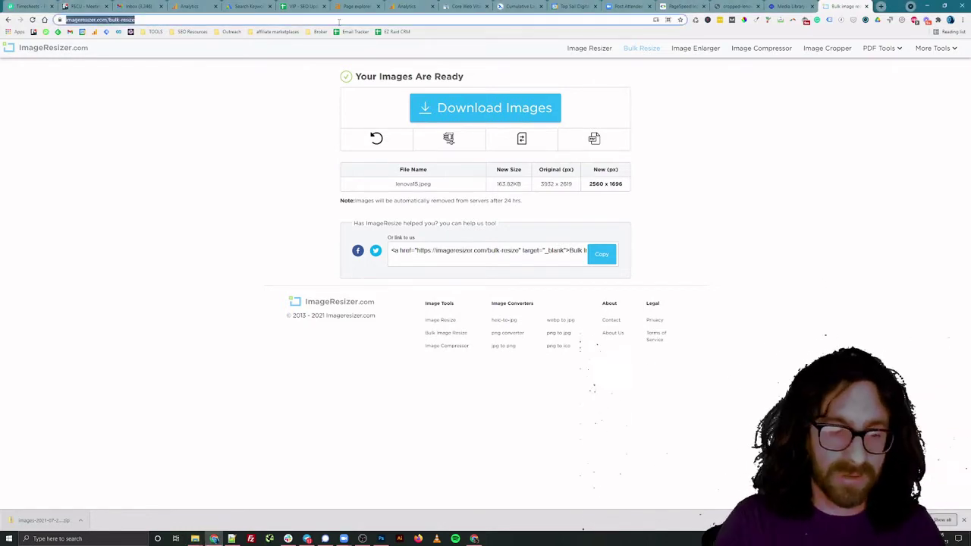
text(bulk ima)
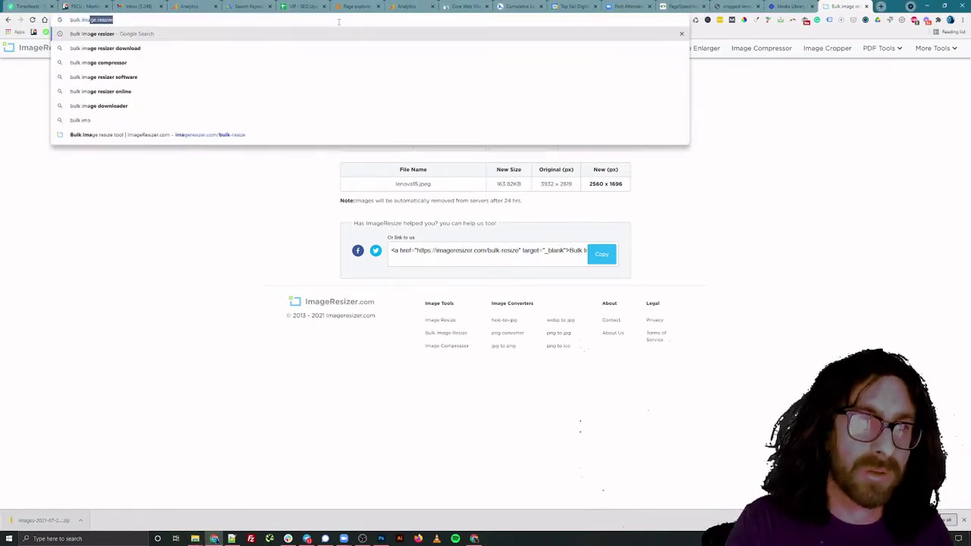
text(ge compressor)
key(Return)
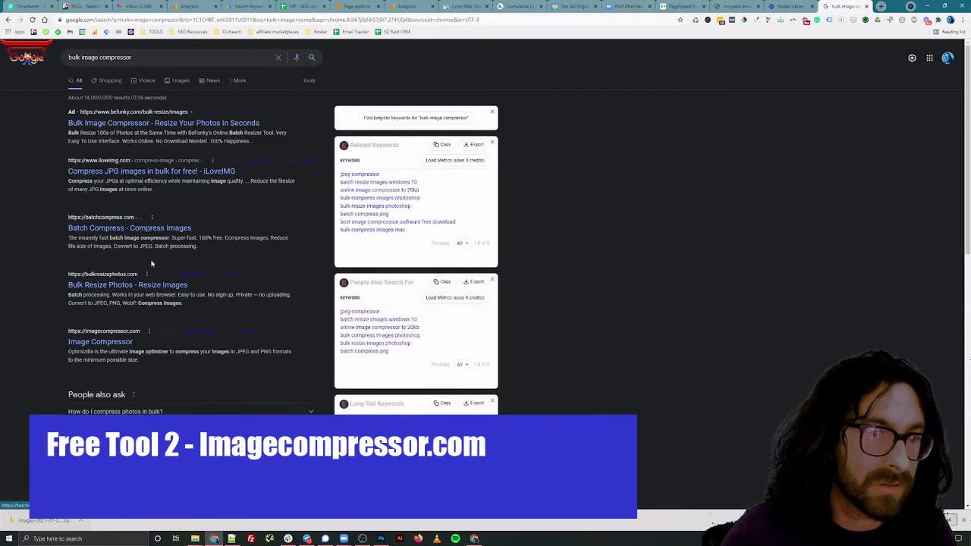
click(113, 342)
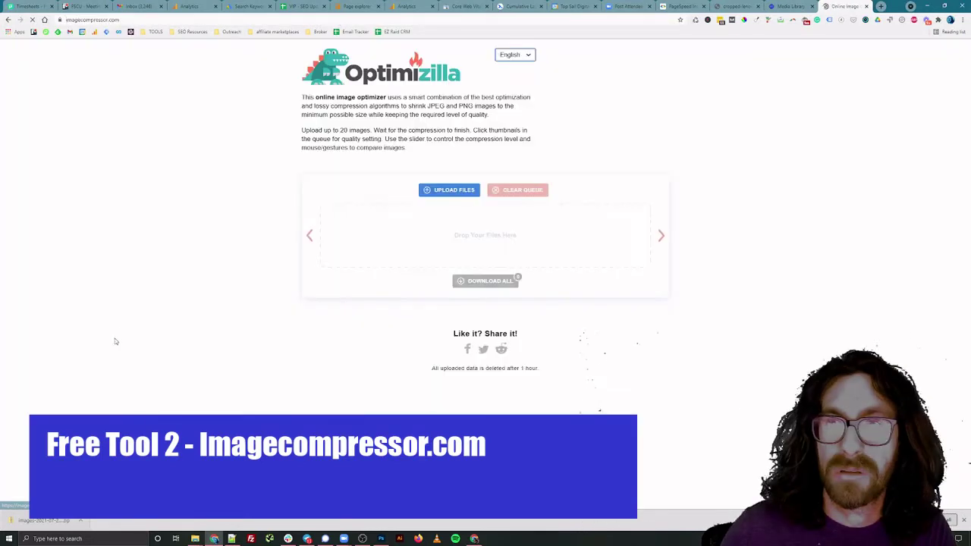
click(138, 20)
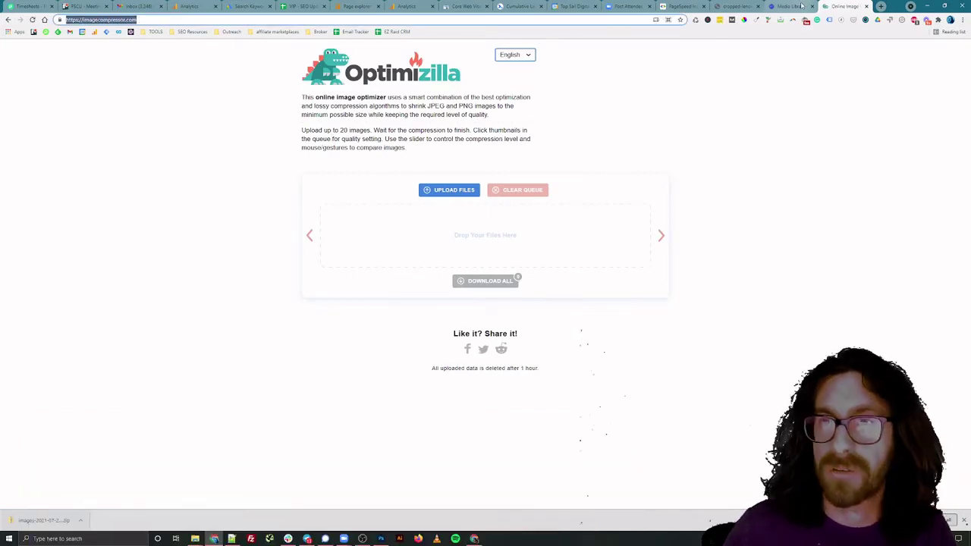
Return to PageSpeed Insights and re-run the mobile analysis of brotherscabinetry.com
click(796, 6)
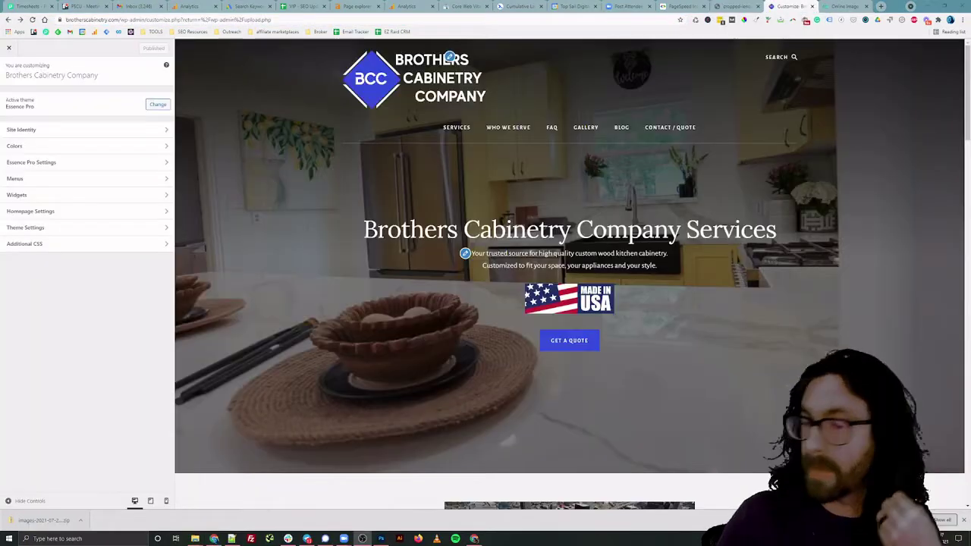
click(669, 6)
scroll(378, 196, up, 5)
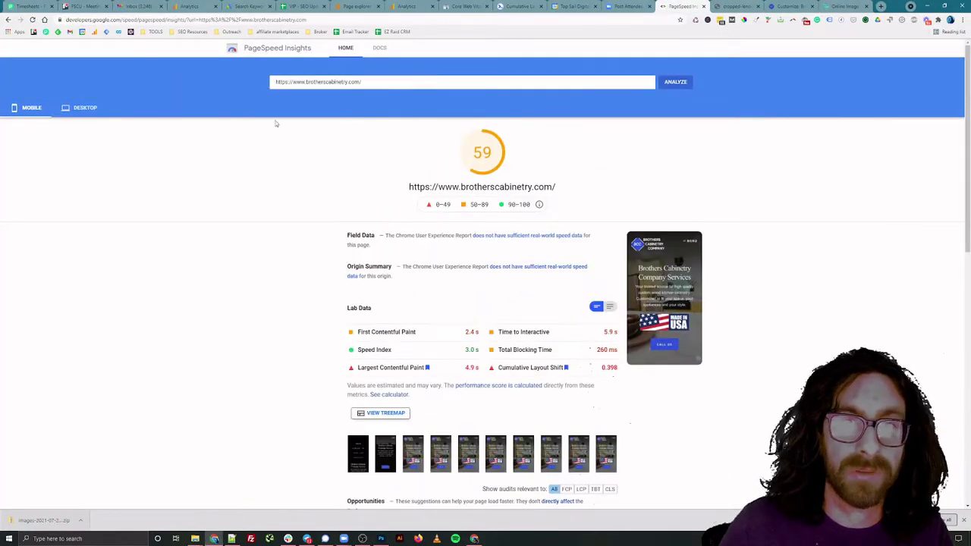
click(387, 84)
click(677, 85)
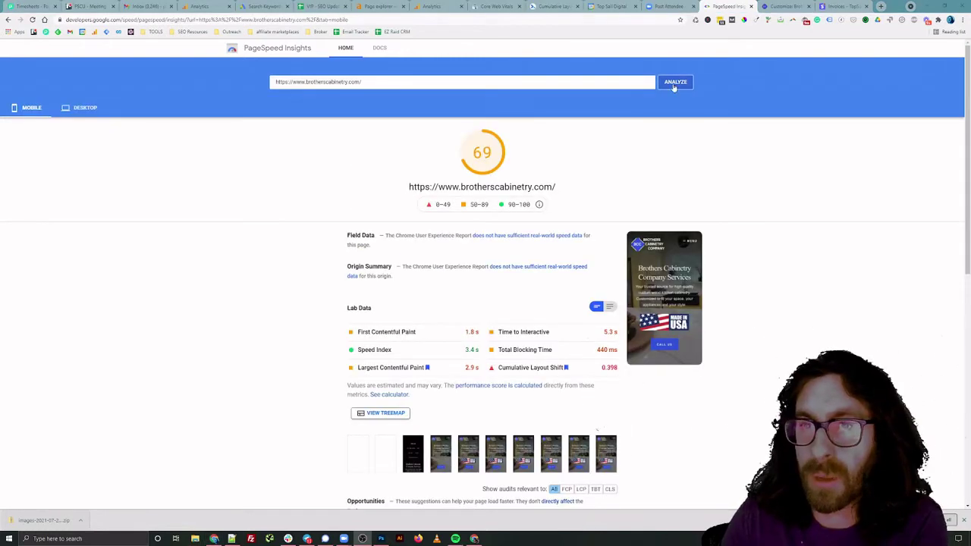
click(675, 85)
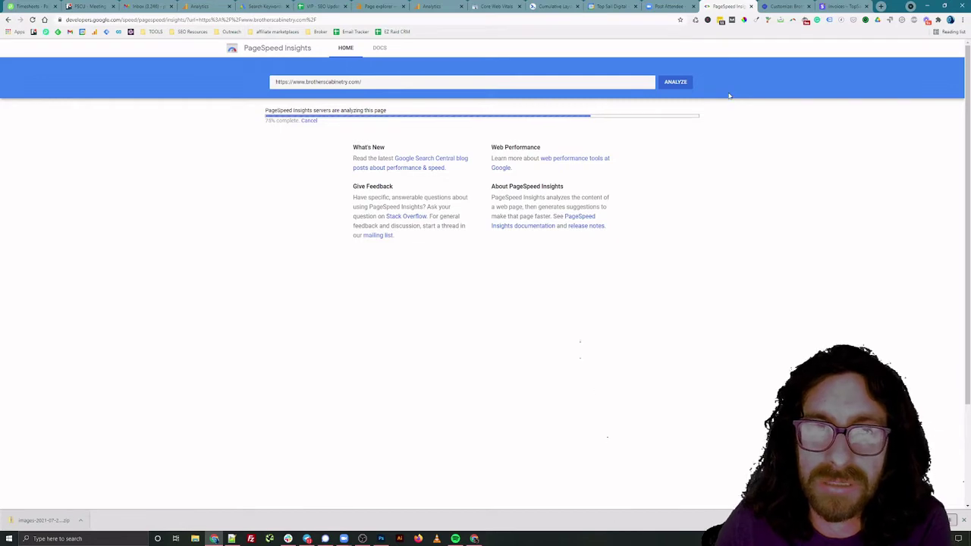
scroll(728, 94, down, 3)
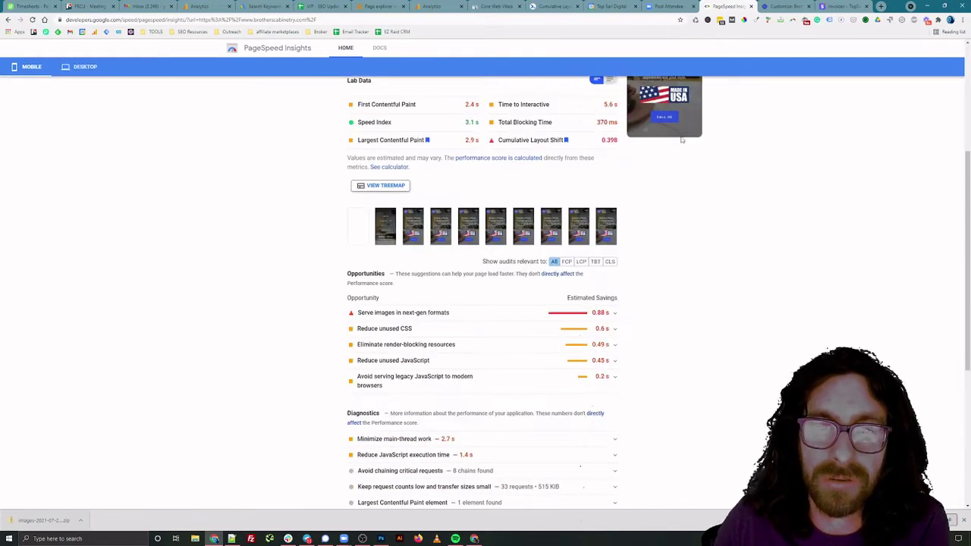
click(419, 311)
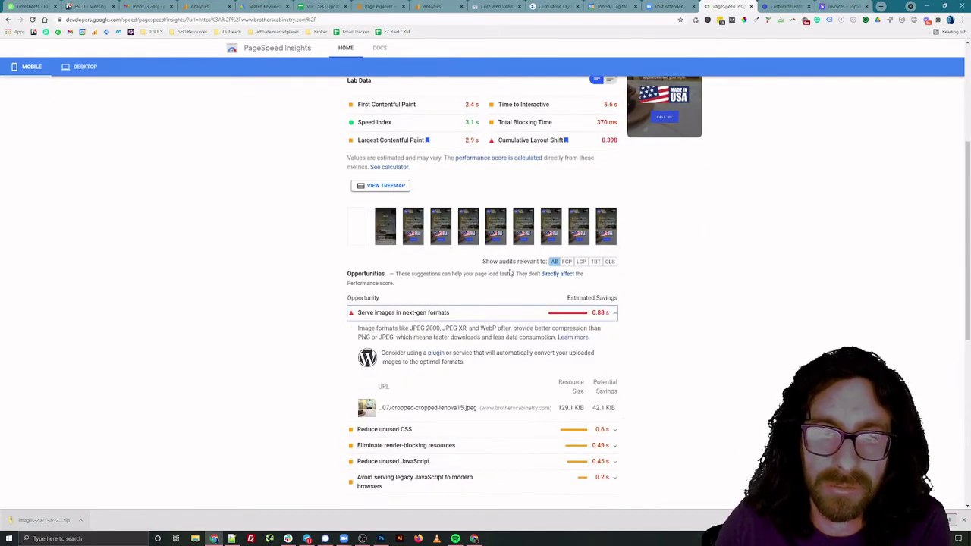
scroll(509, 272, down, 1)
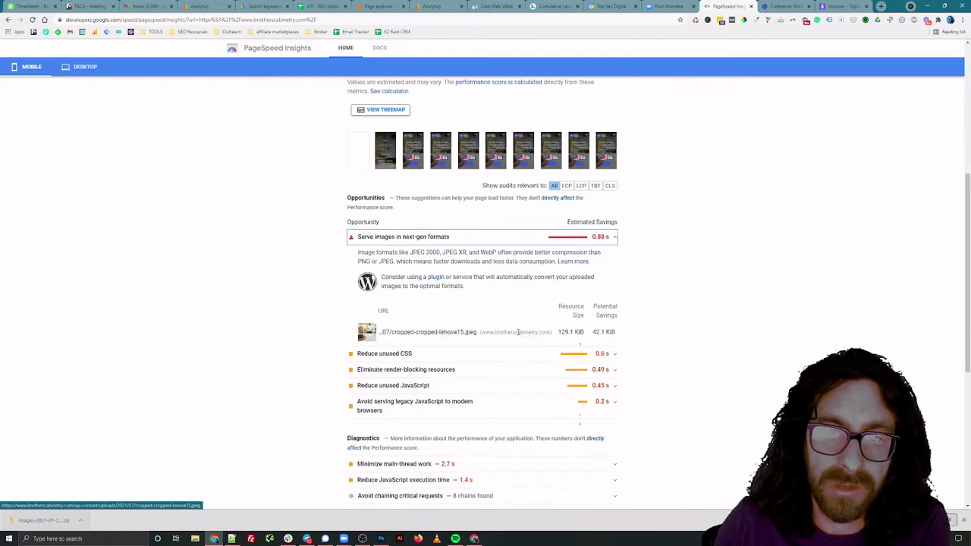
drag(557, 332, 584, 332)
scroll(662, 235, up, 4)
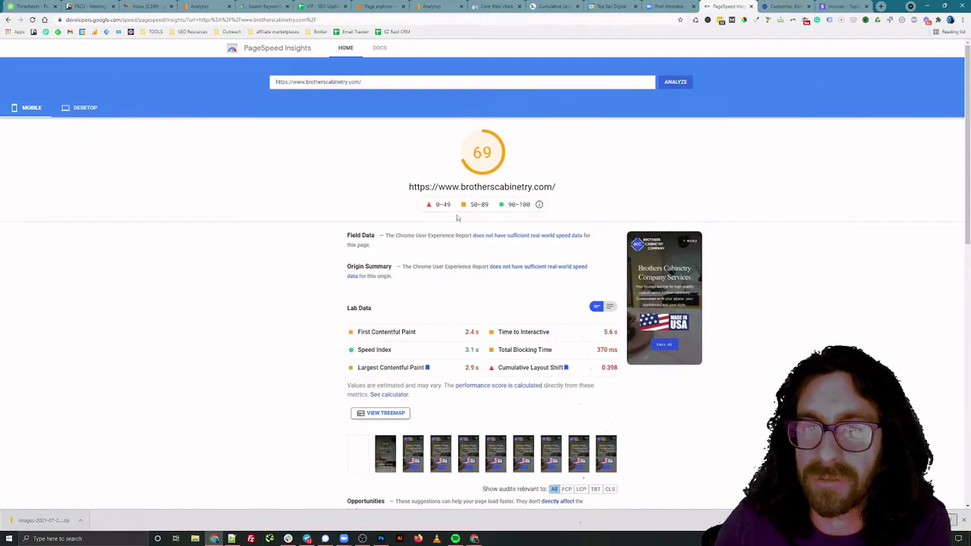
scroll(465, 217, down, 8)
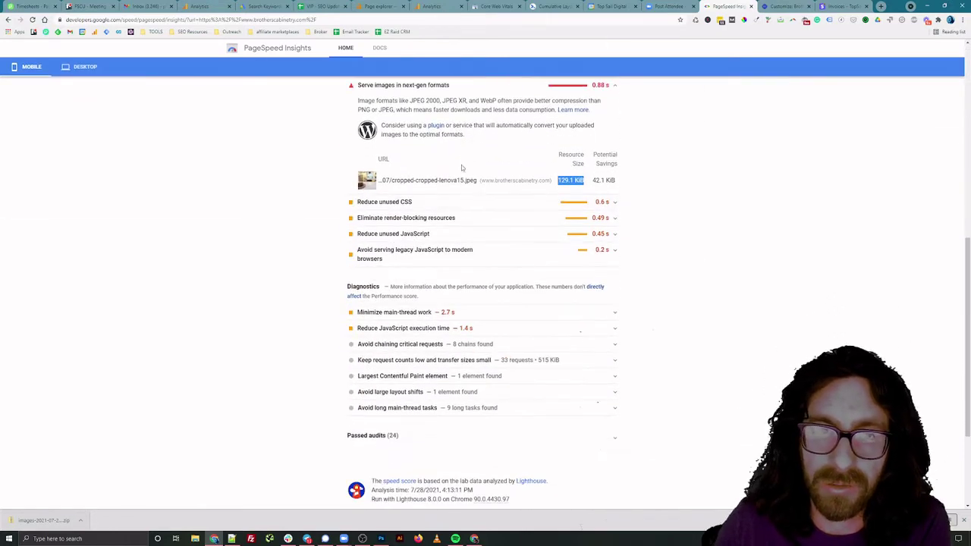
scroll(478, 175, up, 1)
click(494, 165)
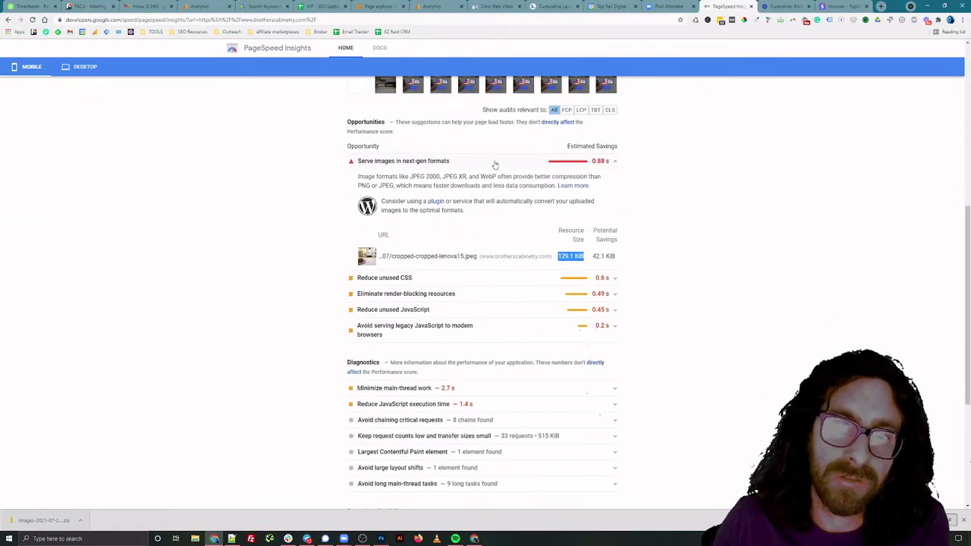
click(495, 165)
click(494, 165)
scroll(787, 217, up, 3)
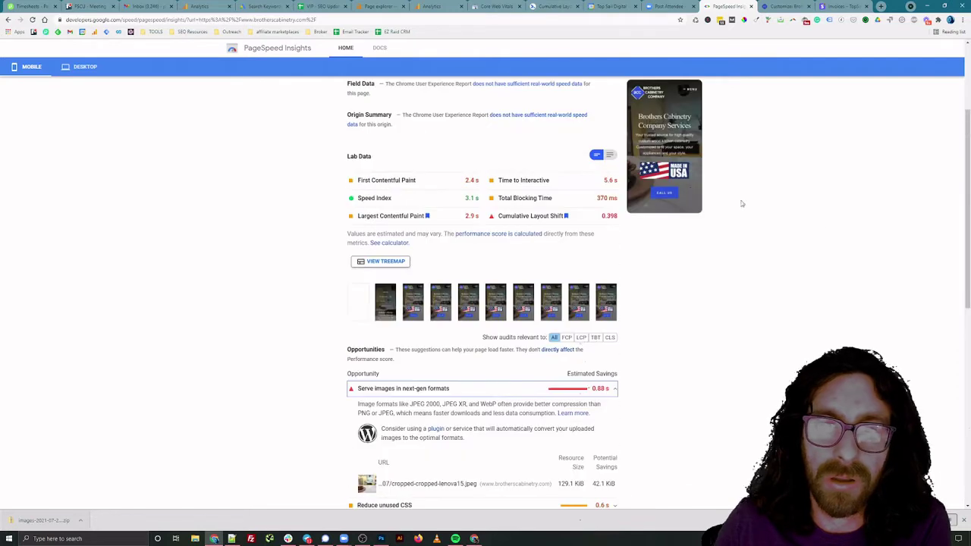
scroll(826, 227, up, 3)
scroll(826, 226, down, 5)
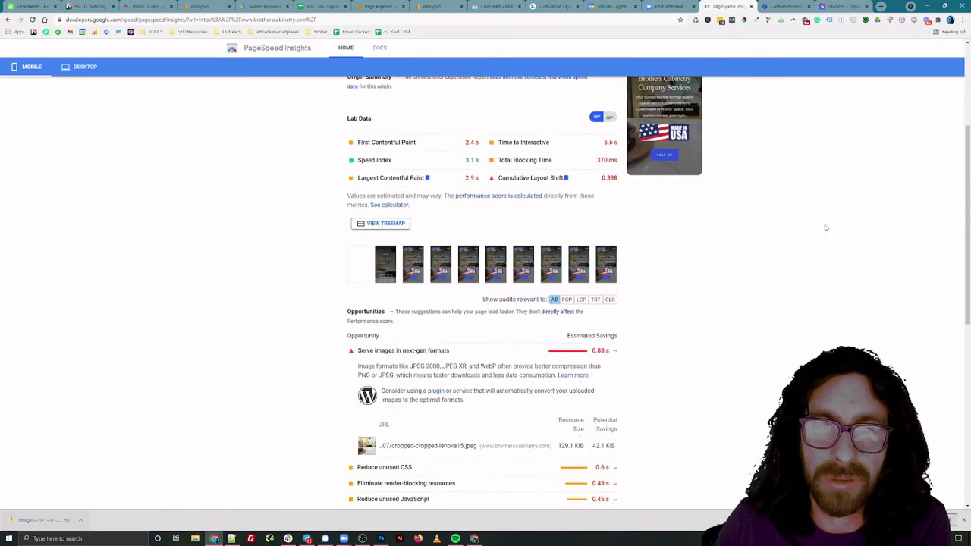
click(480, 161)
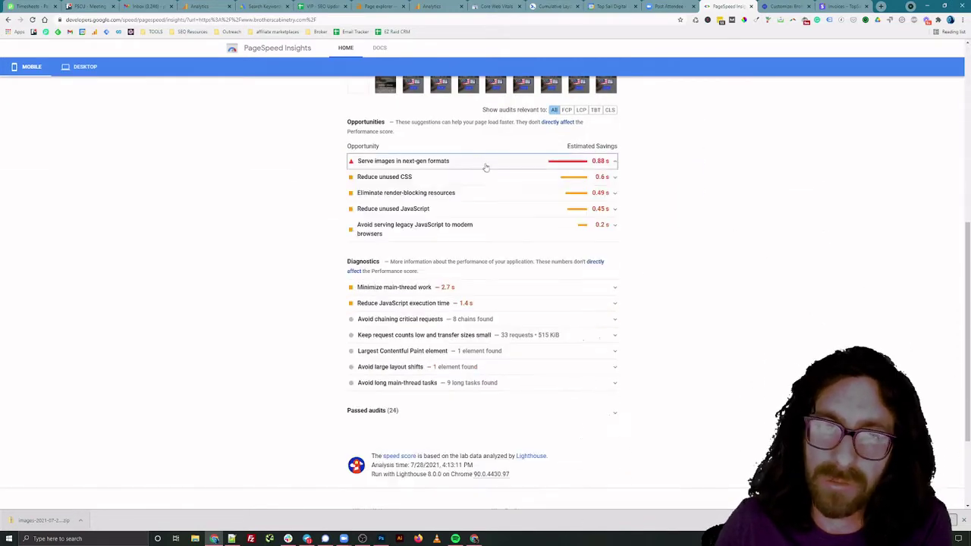
scroll(713, 223, up, 5)
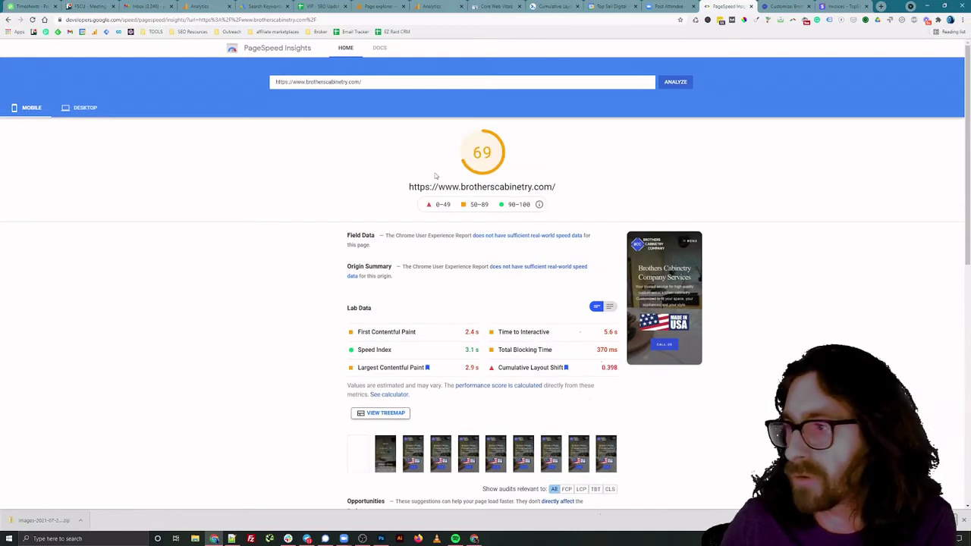